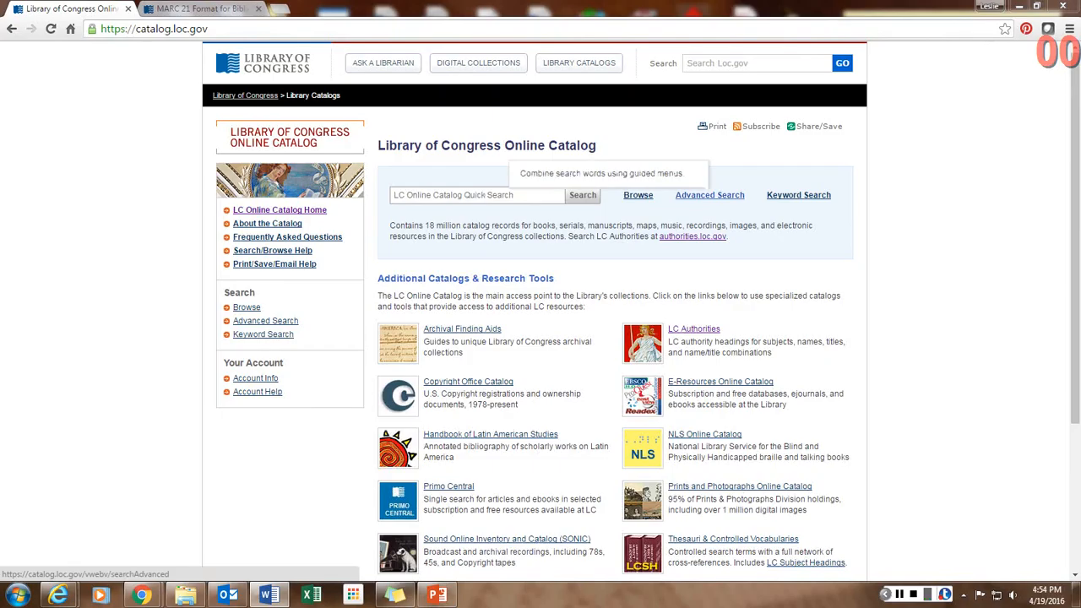
Open the catalog's advanced search and enter "flutter" as the first search term, matching all of these
{"action": "left_click", "coordinate": [709, 195]}
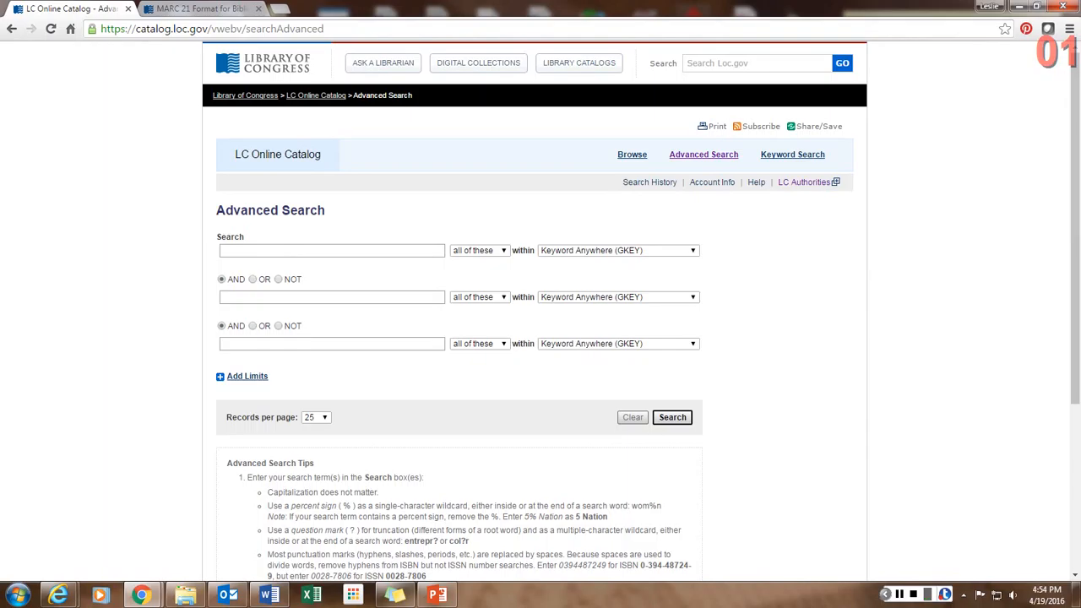
{"action": "left_click", "coordinate": [289, 252]}
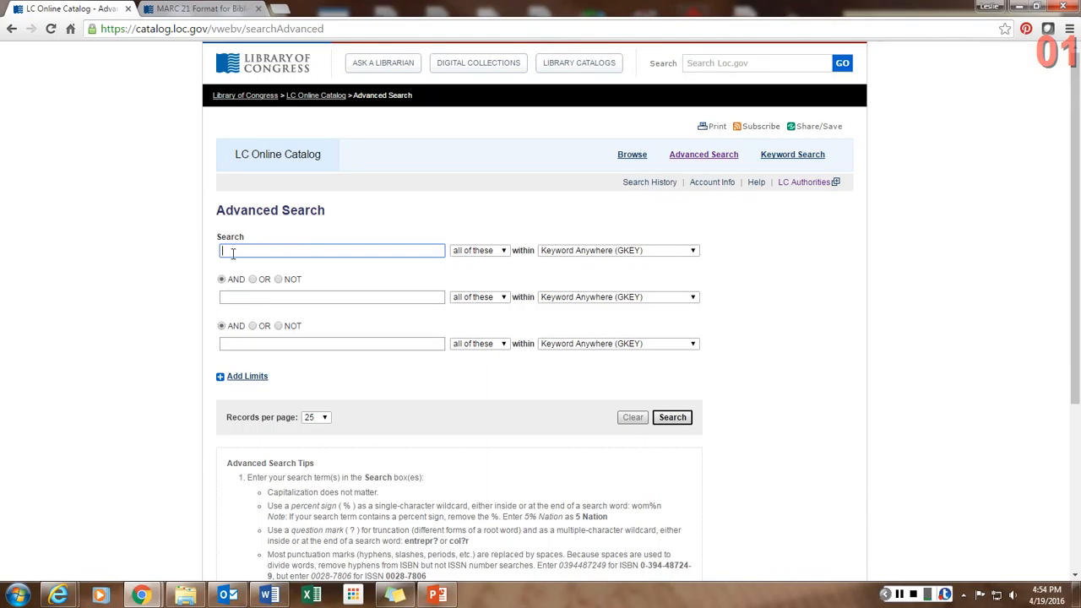
{"action": "type", "text": "flutter"}
{"action": "key", "text": "Tab"}
{"action": "left_click", "coordinate": [504, 251]}
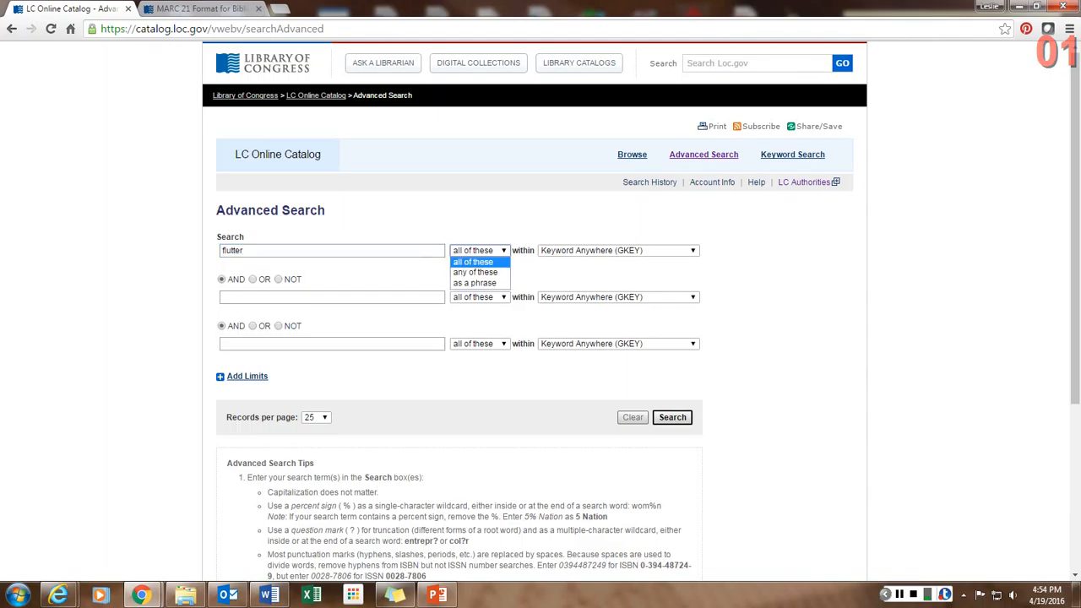
{"action": "key", "text": "Down"}
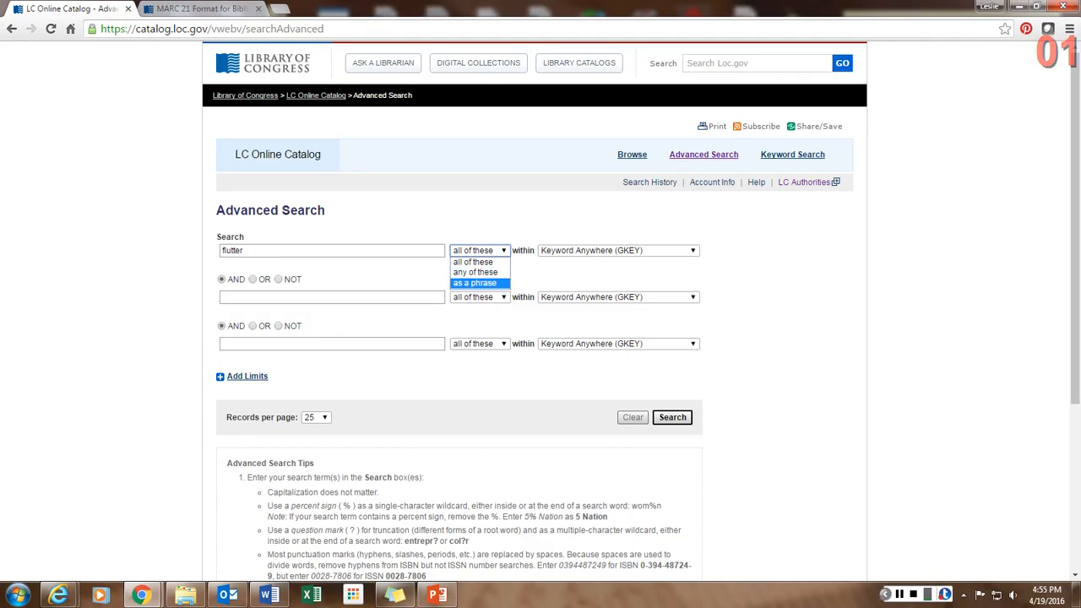
{"action": "key", "text": "Up"}
{"action": "key", "text": "Up"}
{"action": "key", "text": "Return"}
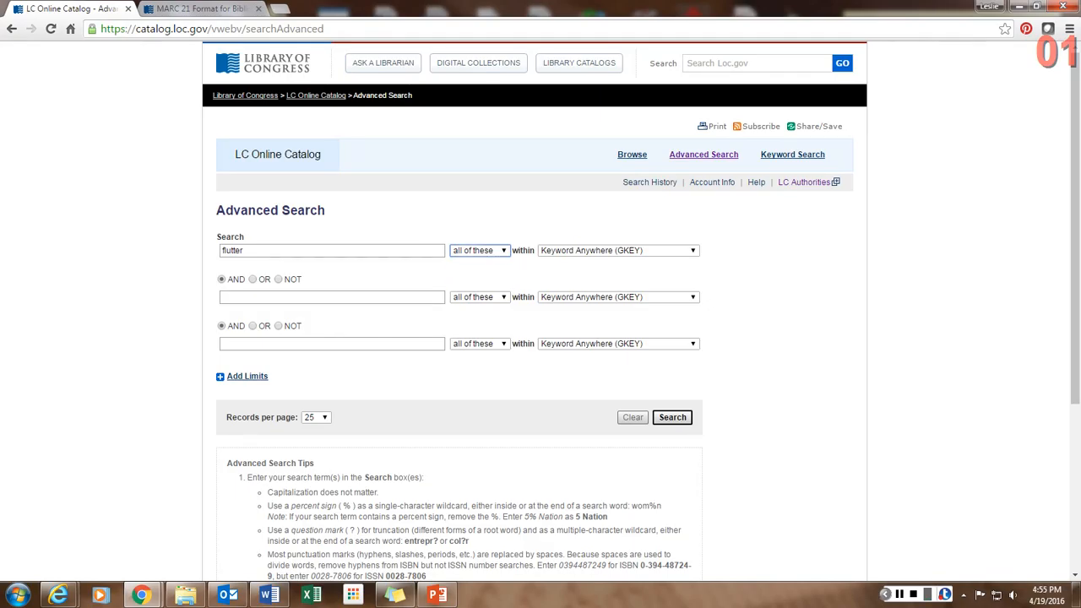
{"action": "key", "text": "Tab"}
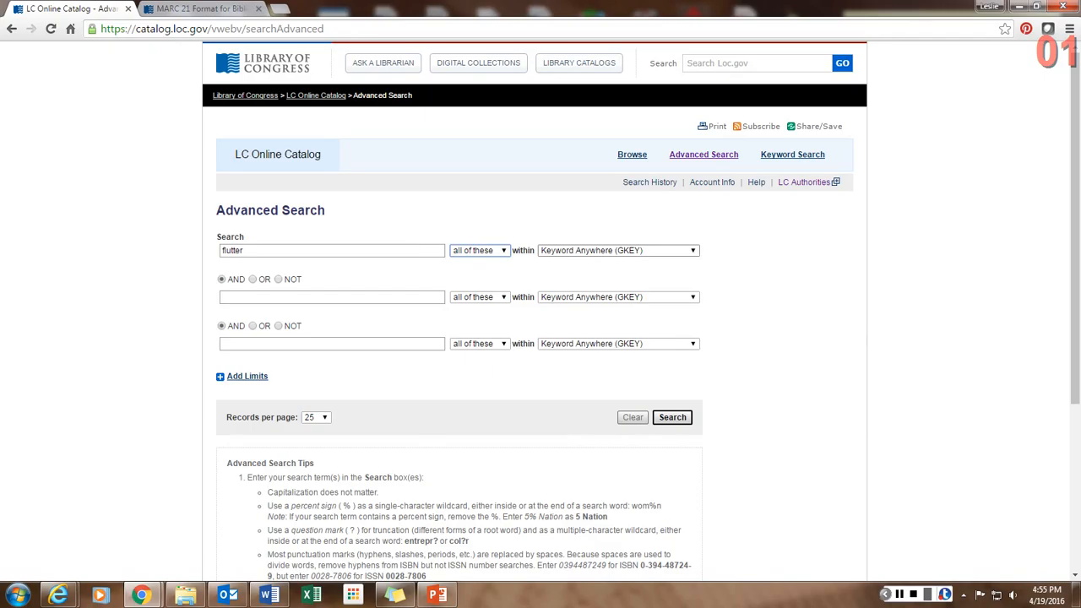
Restrict the first search term to the Title: All (KTIL) index
{"action": "left_click", "coordinate": [692, 250]}
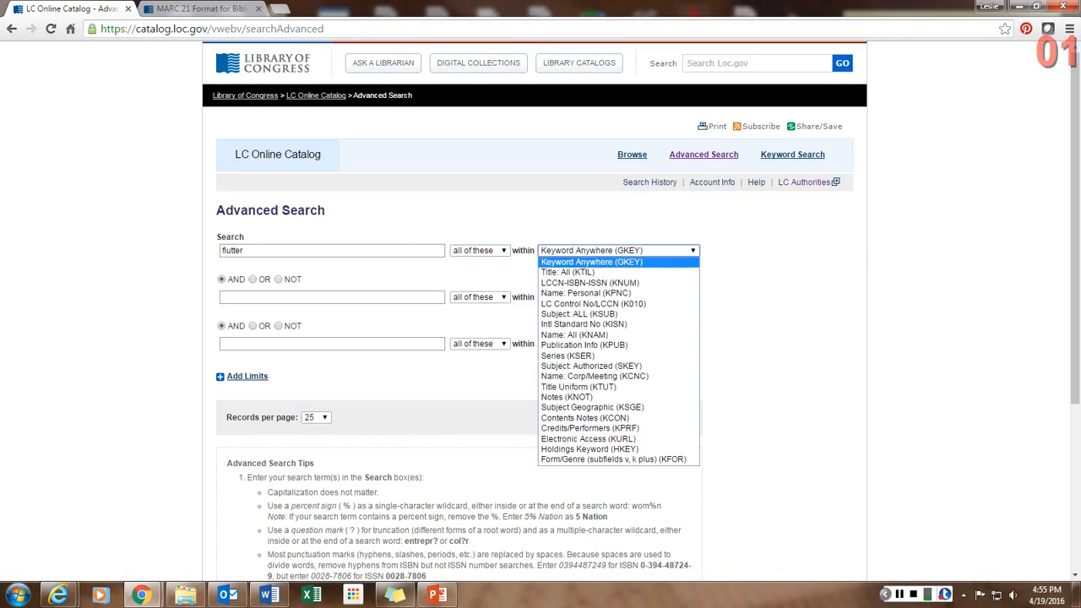
{"action": "key", "text": "Down"}
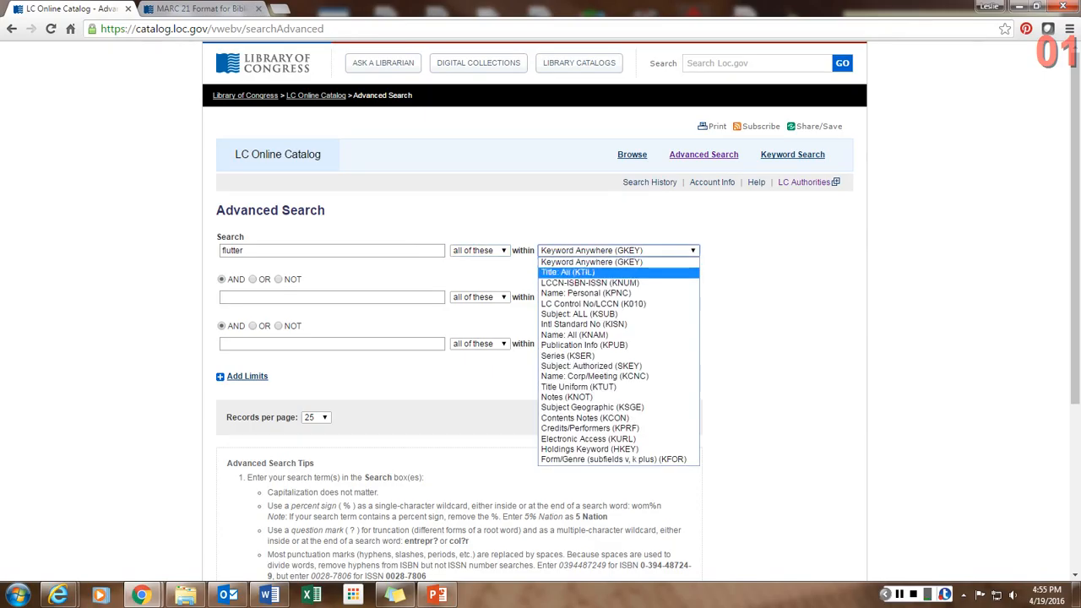
{"action": "key", "text": "Return"}
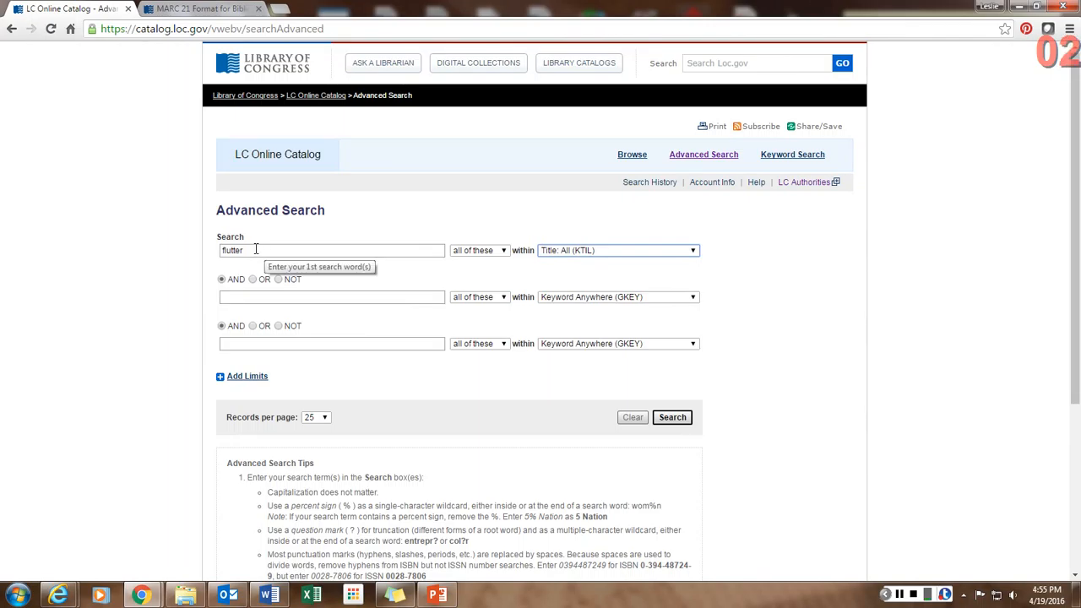
Add "linko" as the second term within Name: Personal (KPNC), combined with AND, and run the search
{"action": "left_click", "coordinate": [234, 297]}
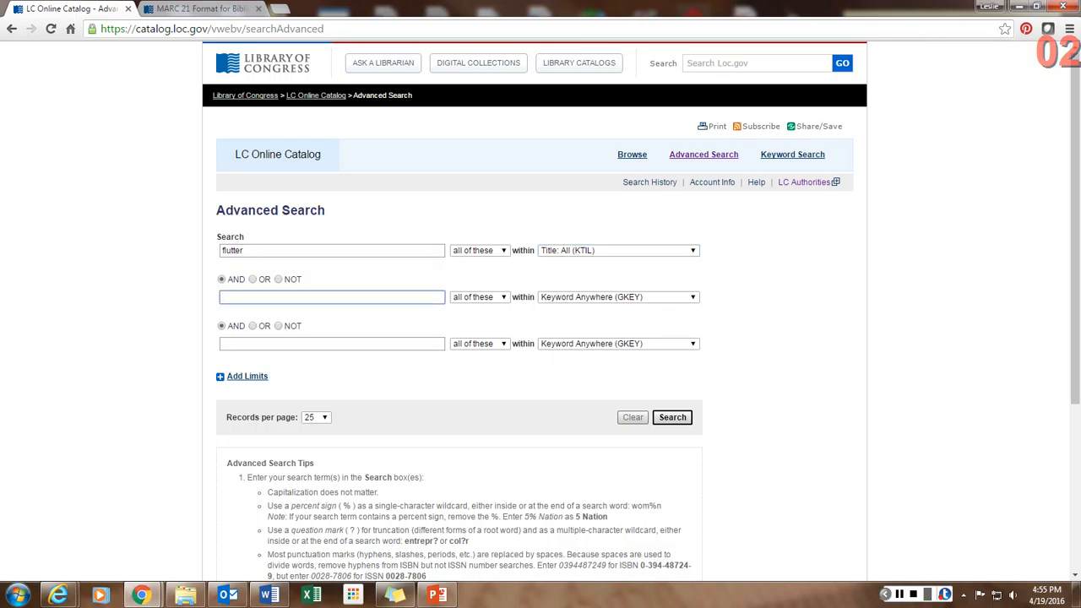
{"action": "type", "text": "linko"}
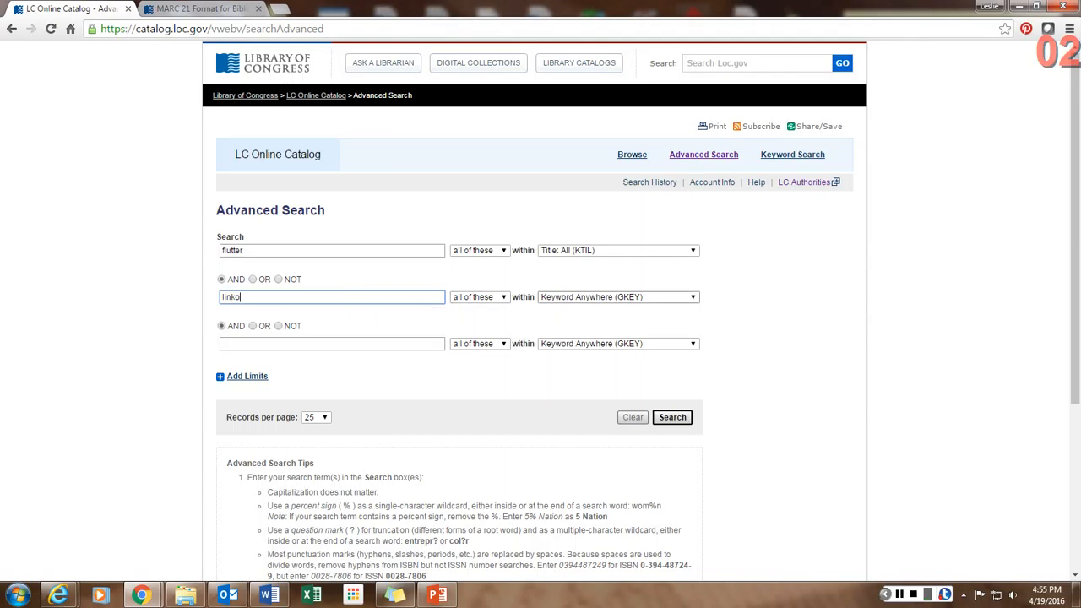
{"action": "left_click", "coordinate": [617, 296]}
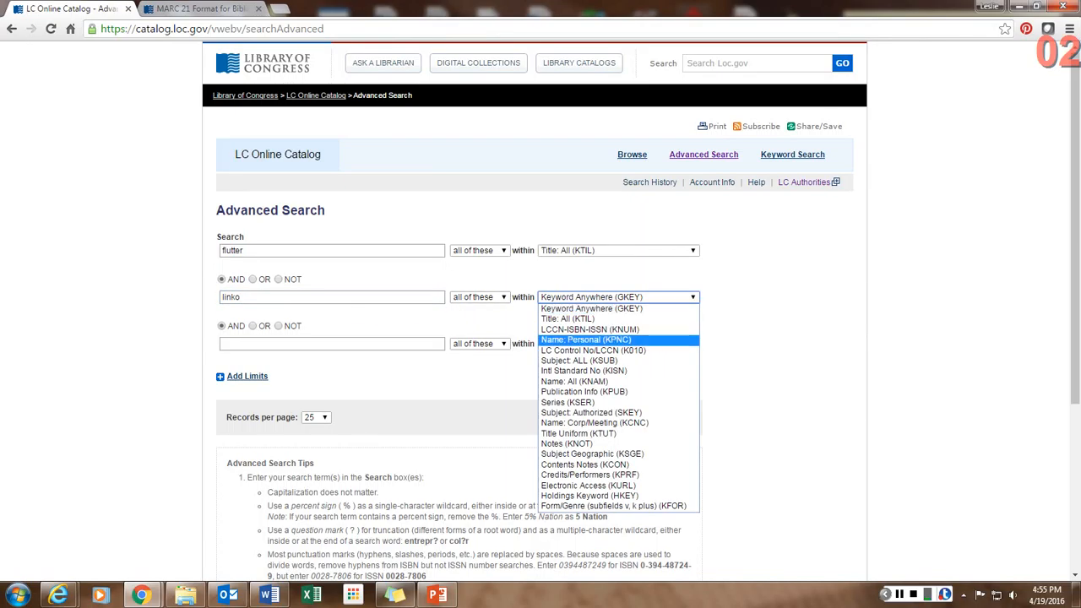
{"action": "left_click", "coordinate": [586, 340]}
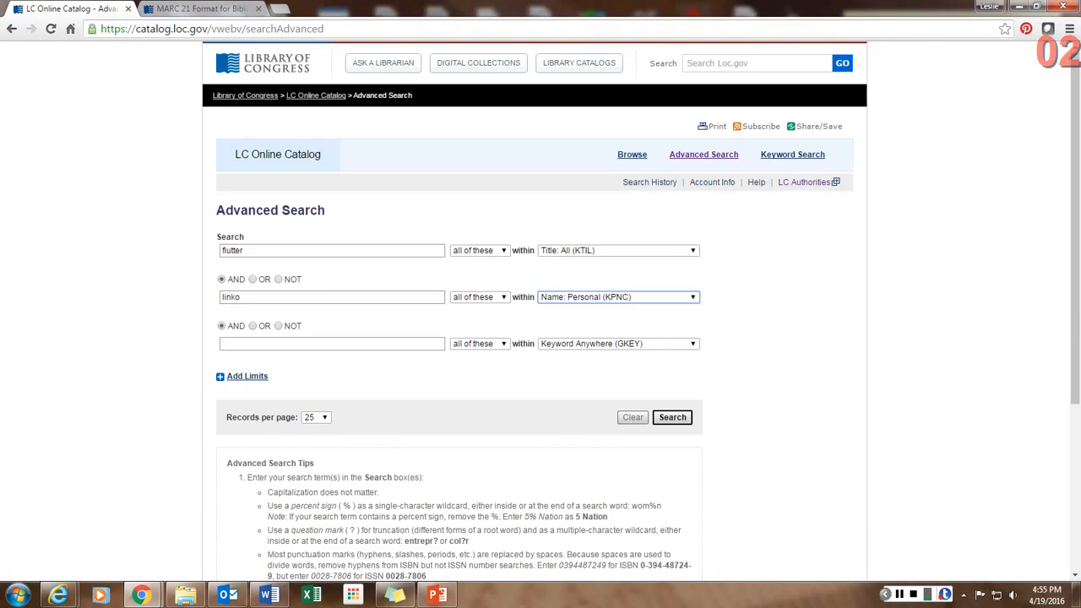
{"action": "left_click", "coordinate": [672, 418]}
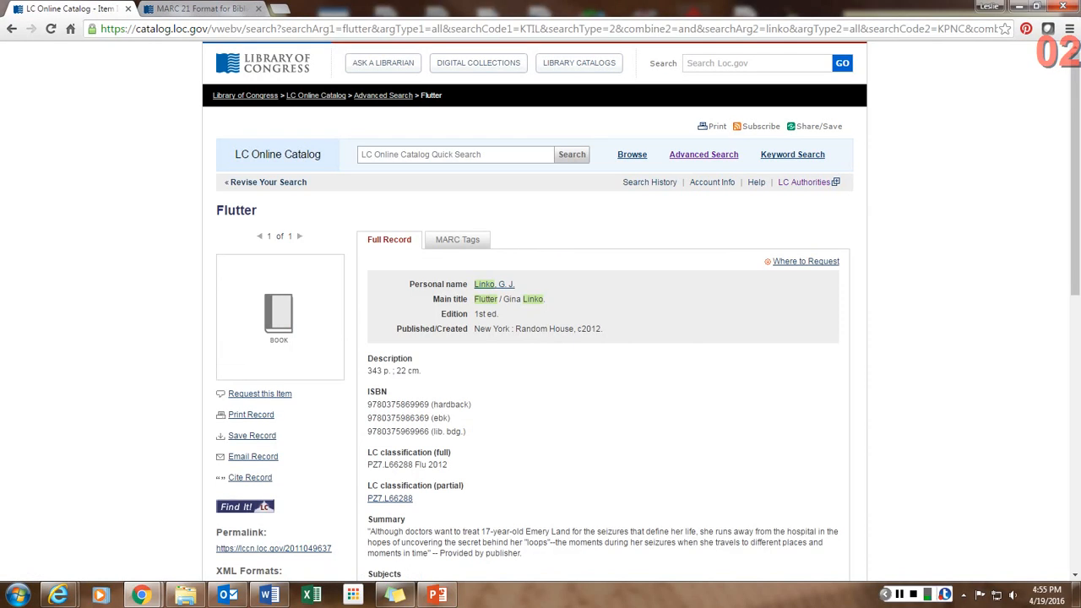
Review the full record for Flutter from its description down to the call numbers, and refresh the catalog session
{"action": "scroll", "coordinate": [541, 312], "scroll_direction": "down", "scroll_amount": 2}
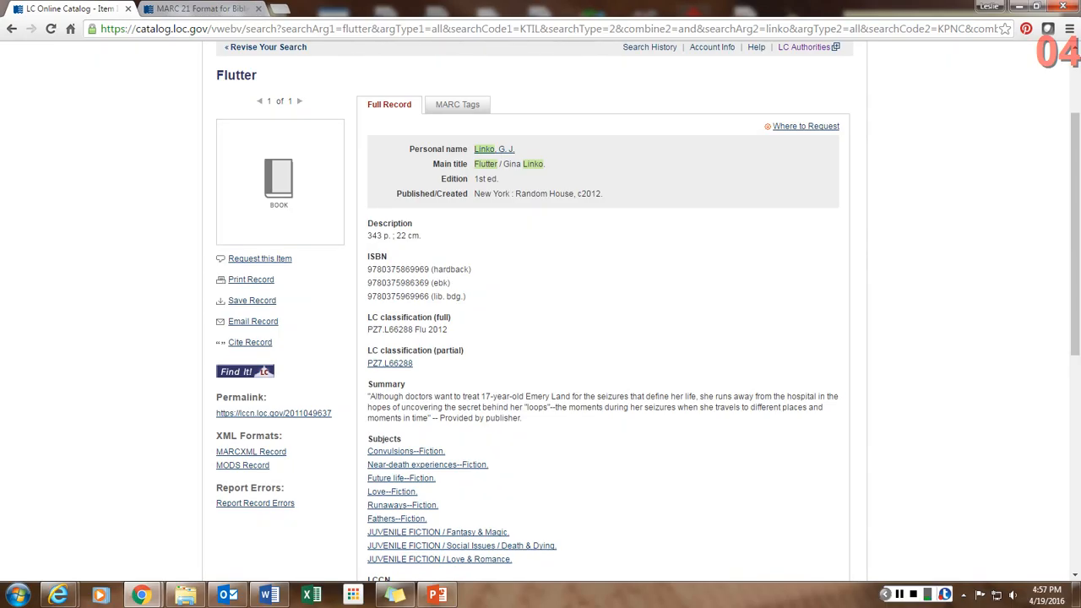
{"action": "scroll", "coordinate": [424, 262], "scroll_direction": "down", "scroll_amount": 3}
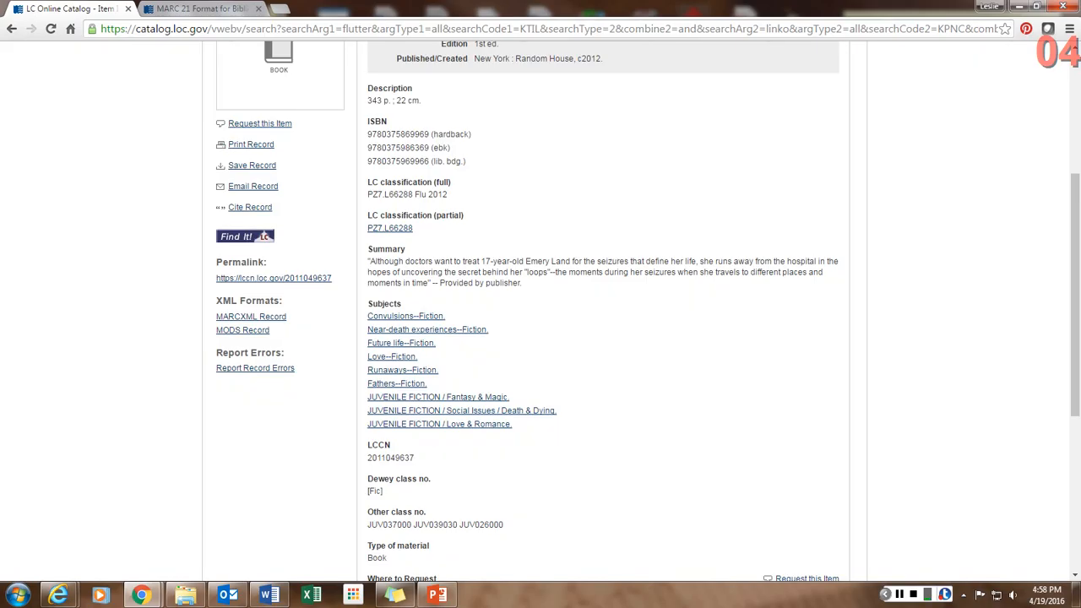
{"action": "scroll", "coordinate": [370, 169], "scroll_direction": "down", "scroll_amount": 3}
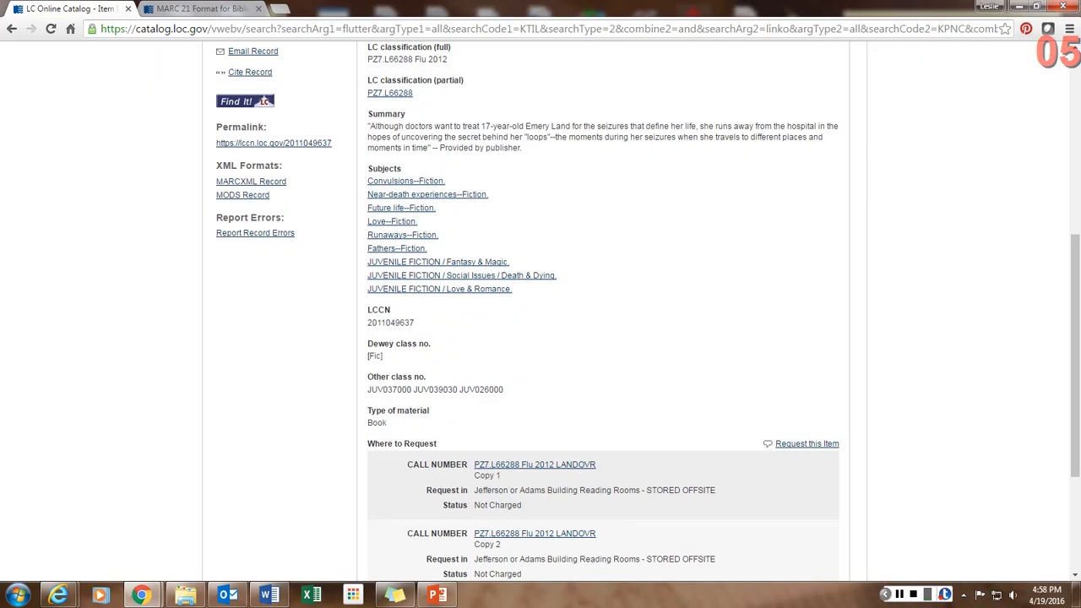
{"action": "scroll", "coordinate": [541, 312], "scroll_direction": "up", "scroll_amount": 1}
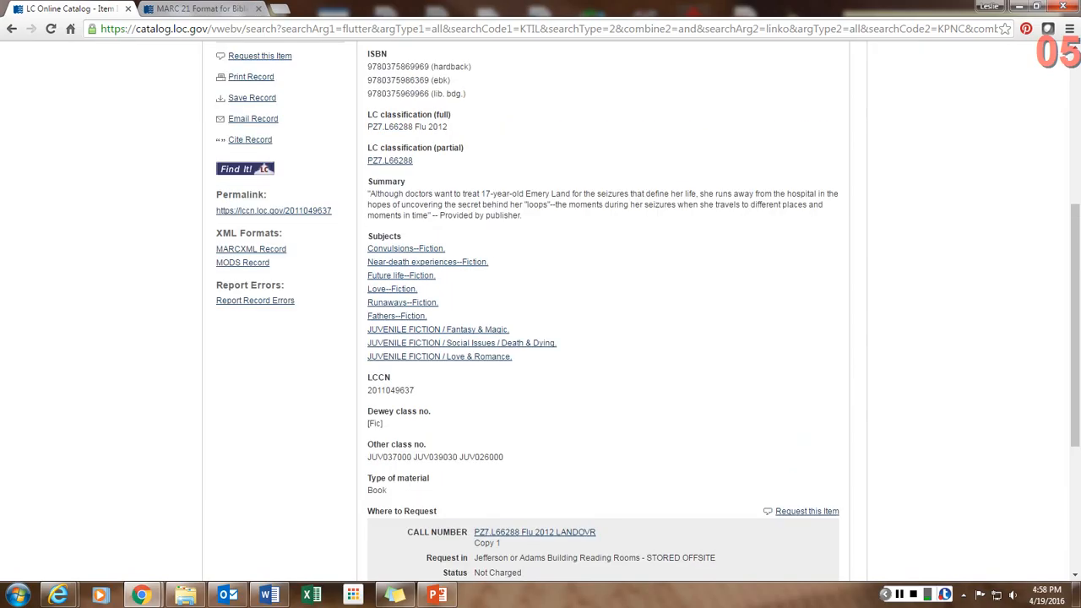
{"action": "scroll", "coordinate": [541, 313], "scroll_direction": "up", "scroll_amount": 4}
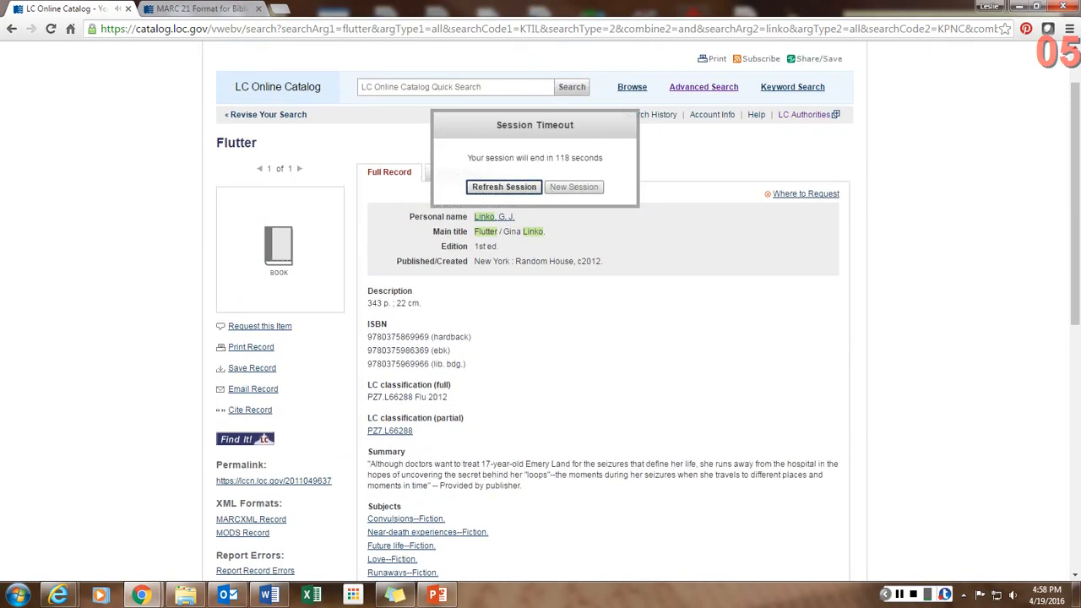
{"action": "key", "text": "Return"}
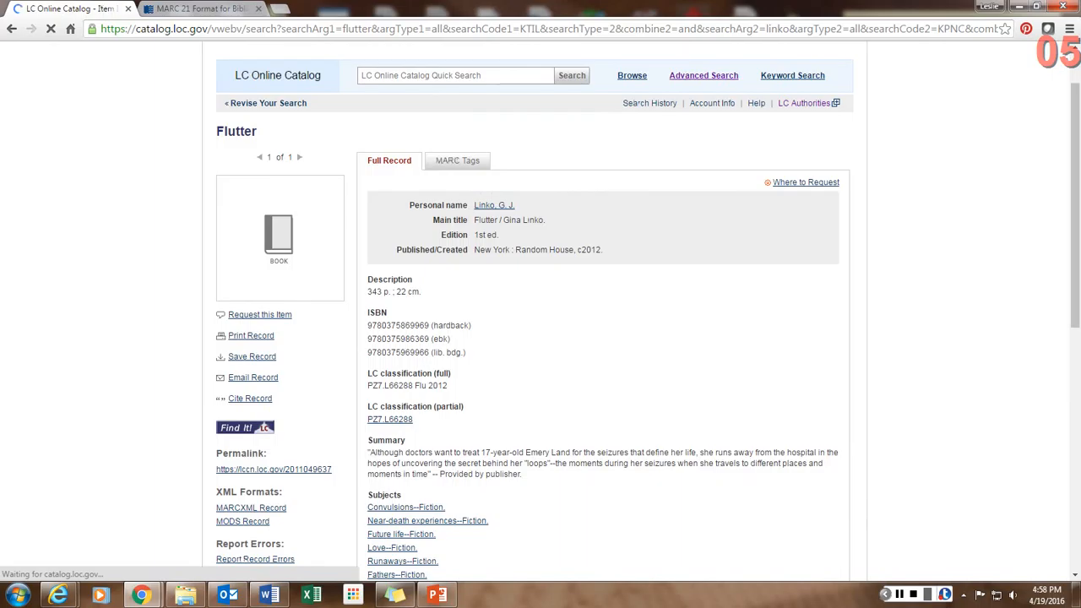
Display the Flutter record's MARC tags and examine its fields down to the 650 subject headings
{"action": "left_click", "coordinate": [457, 173]}
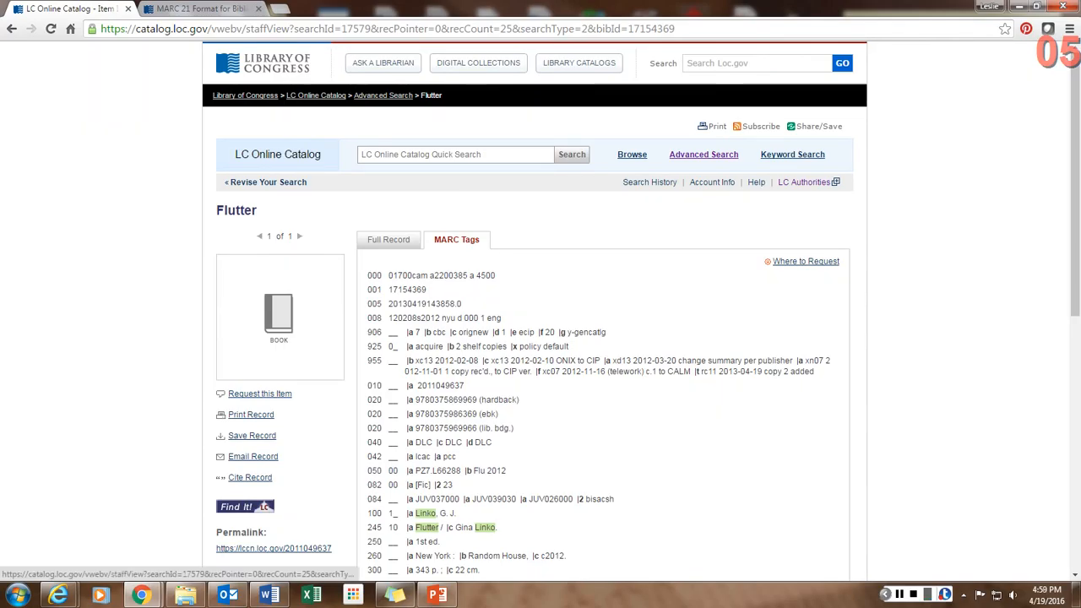
{"action": "scroll", "coordinate": [541, 338], "scroll_direction": "down", "scroll_amount": 2}
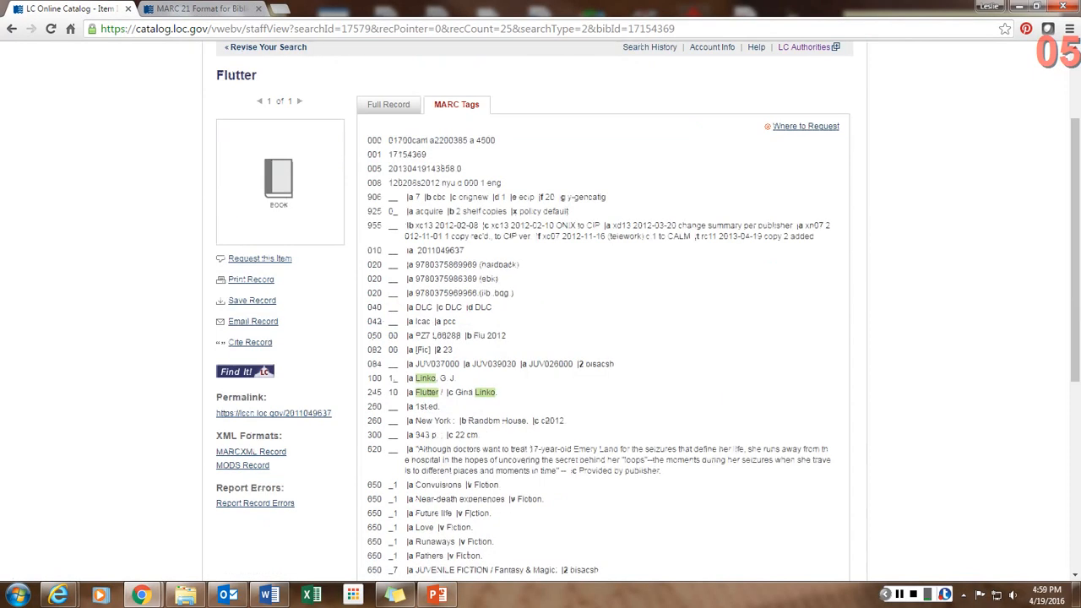
{"action": "scroll", "coordinate": [541, 338], "scroll_direction": "down", "scroll_amount": 1}
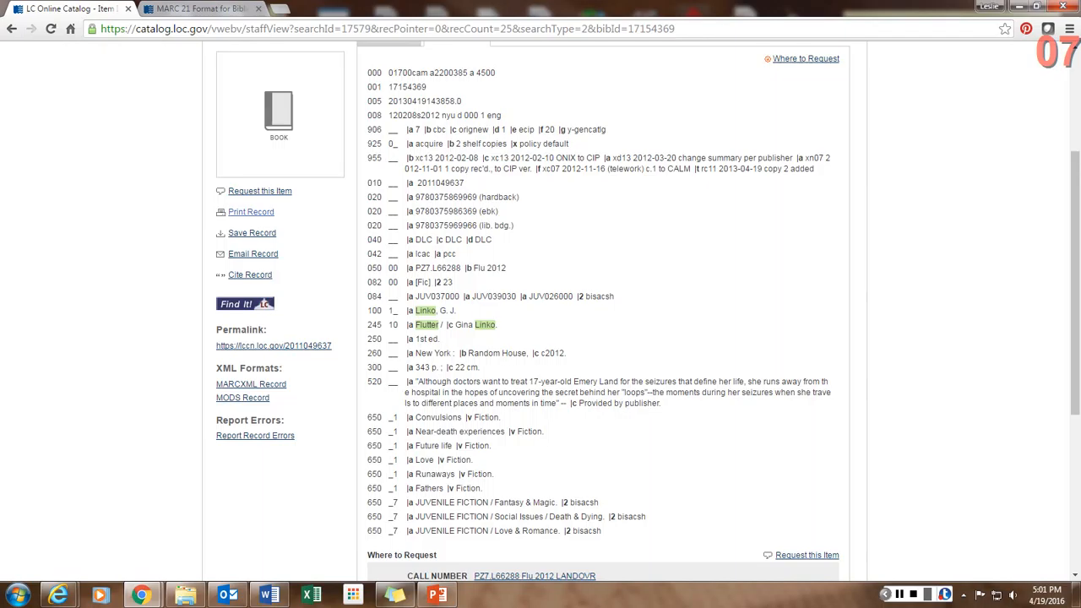
{"action": "scroll", "coordinate": [541, 313], "scroll_direction": "up", "scroll_amount": 1}
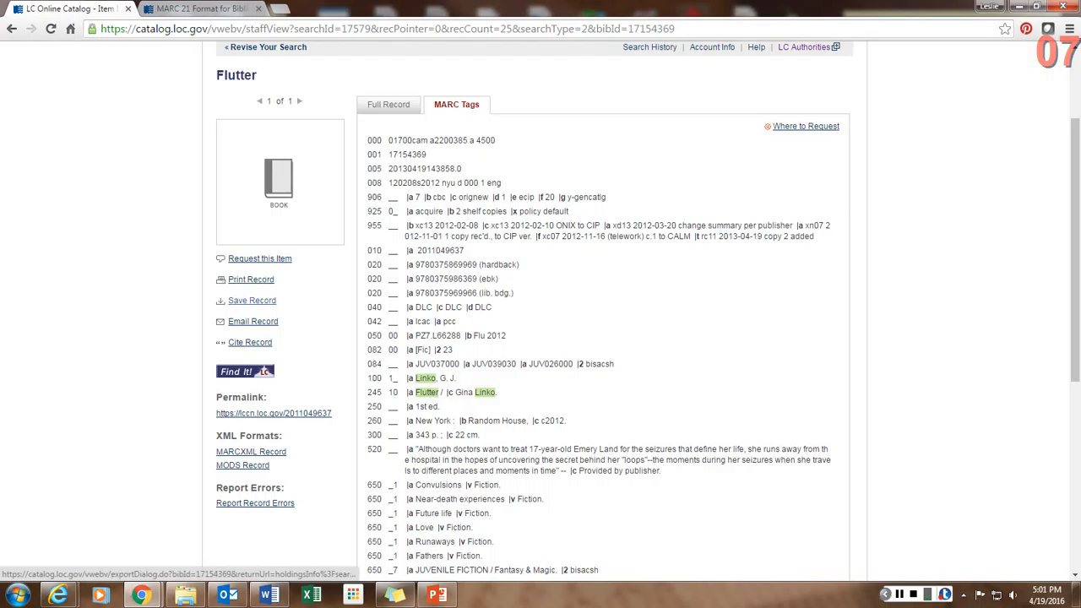
Start saving the Flutter record in the MARC (Unicode/UTF-8) format
{"action": "left_click", "coordinate": [251, 301]}
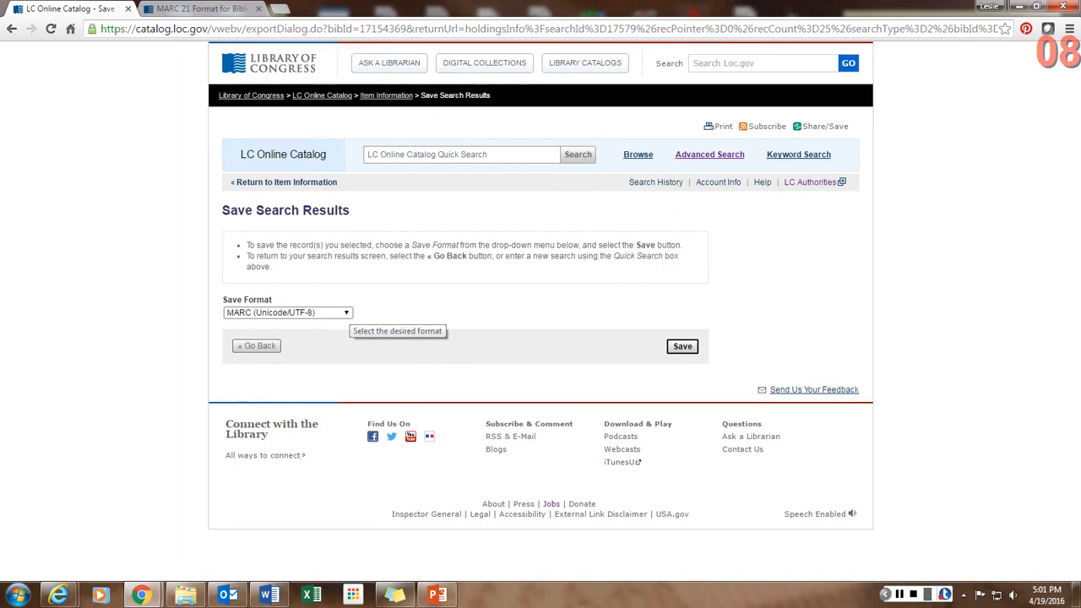
{"action": "left_click", "coordinate": [344, 313]}
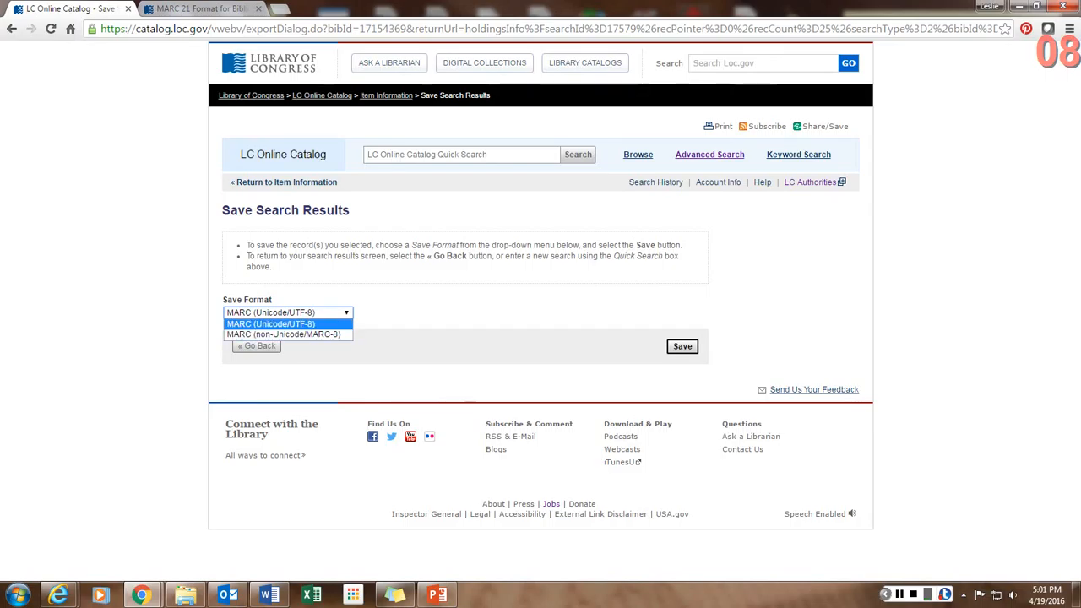
{"action": "key", "text": "Return"}
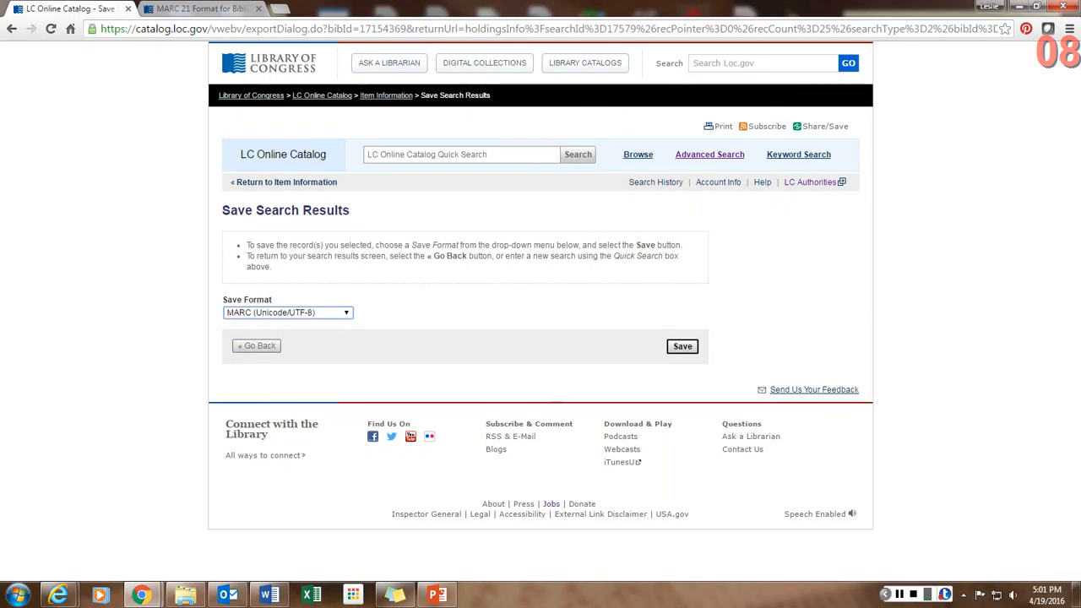
{"action": "key", "text": "Return"}
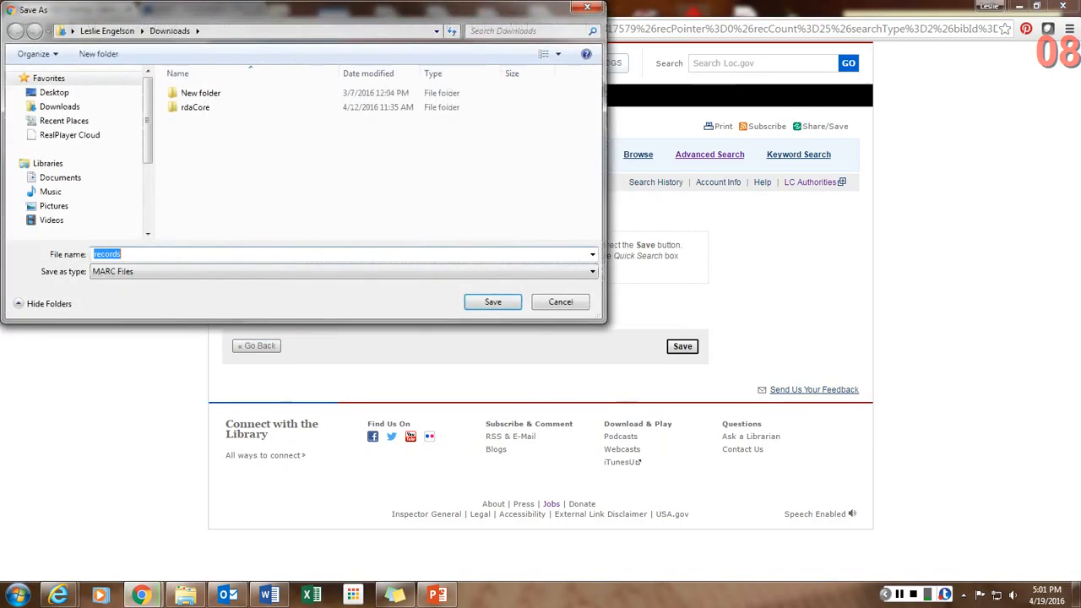
Save the MARC file to the Desktop under the name Flutter
{"action": "left_click", "coordinate": [54, 92]}
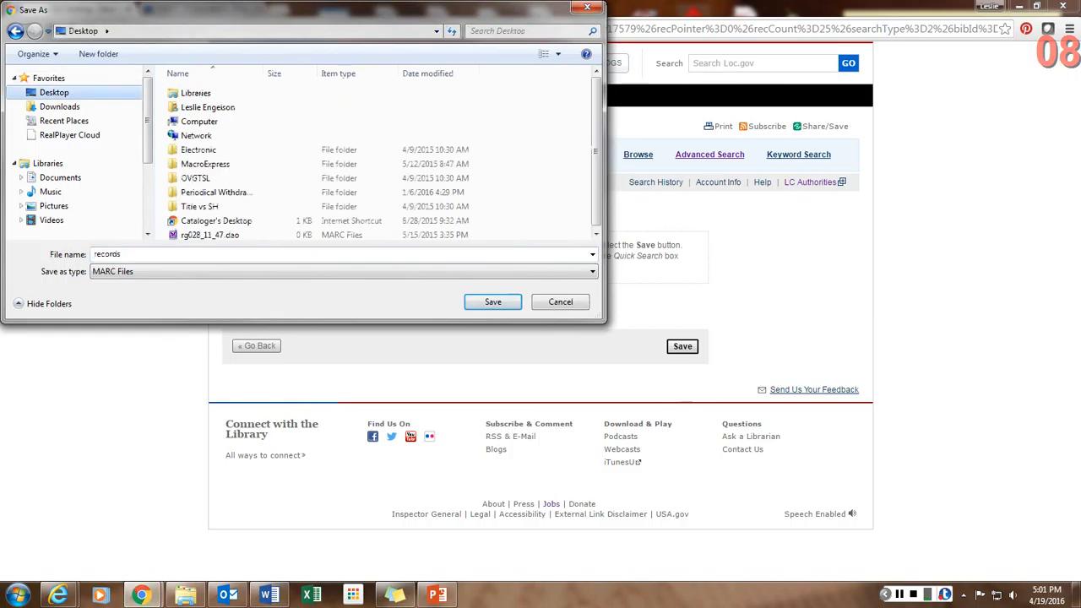
{"action": "double_click", "coordinate": [150, 254]}
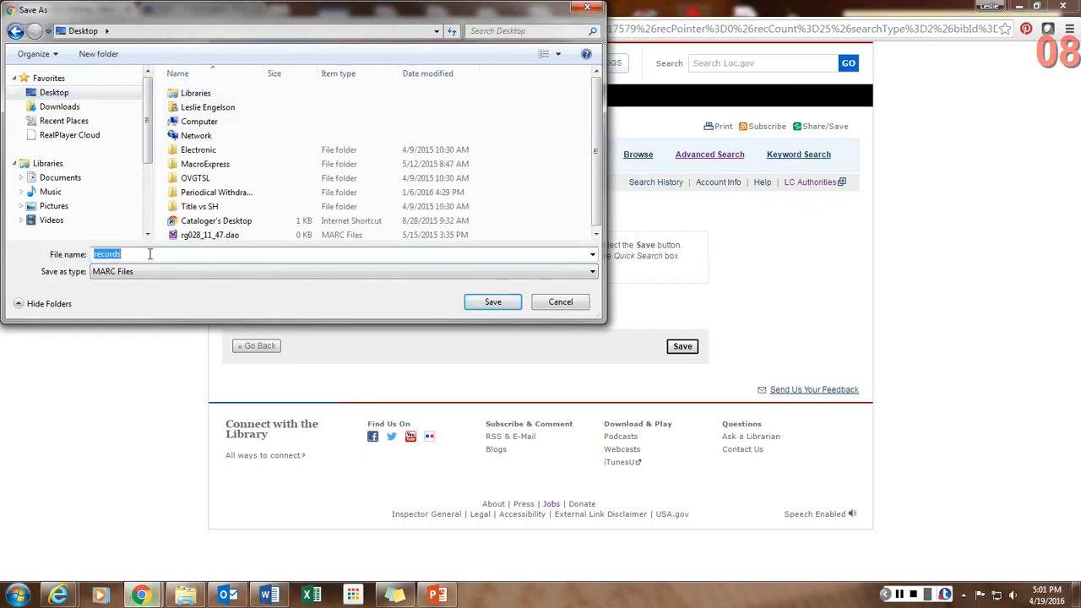
{"action": "type", "text": "Flutter"}
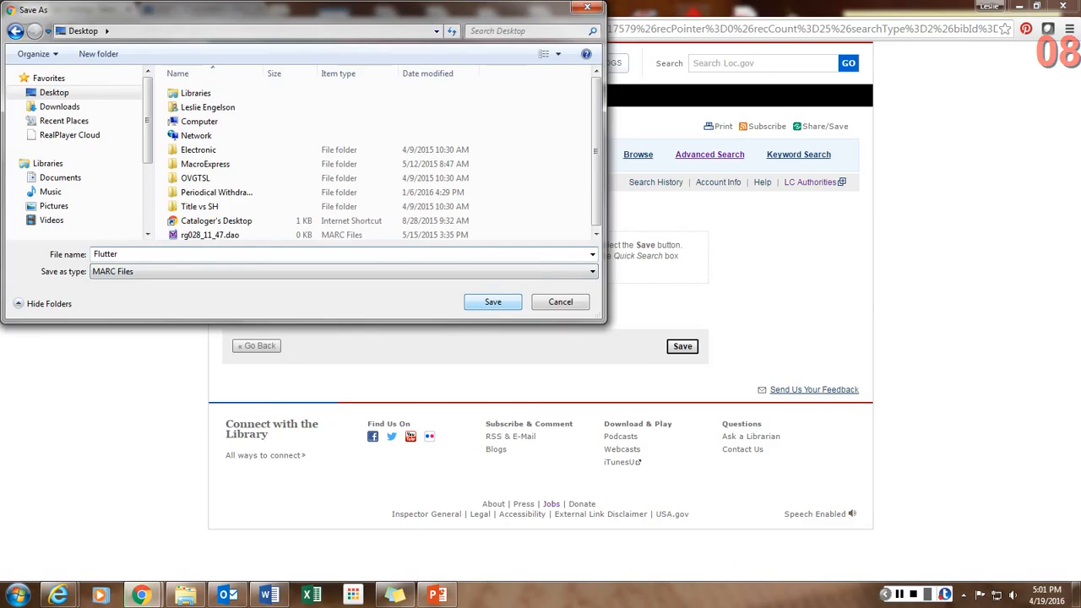
{"action": "key", "text": "Return"}
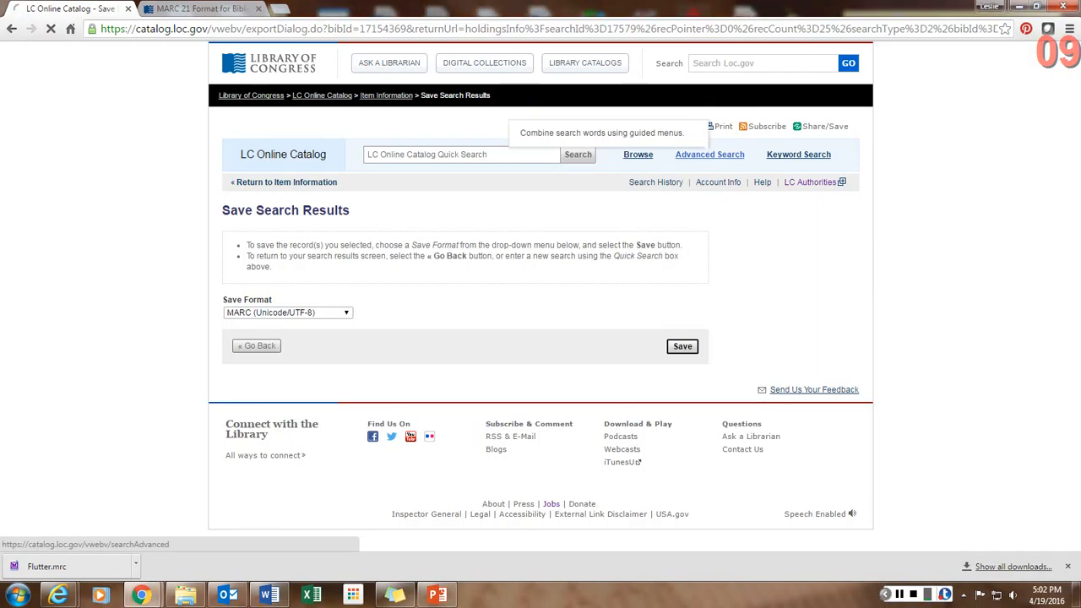
Start a new advanced catalog search with alaska as the first term within Title: All (KTIL)
{"action": "left_click", "coordinate": [710, 154]}
{"action": "left_click", "coordinate": [338, 251]}
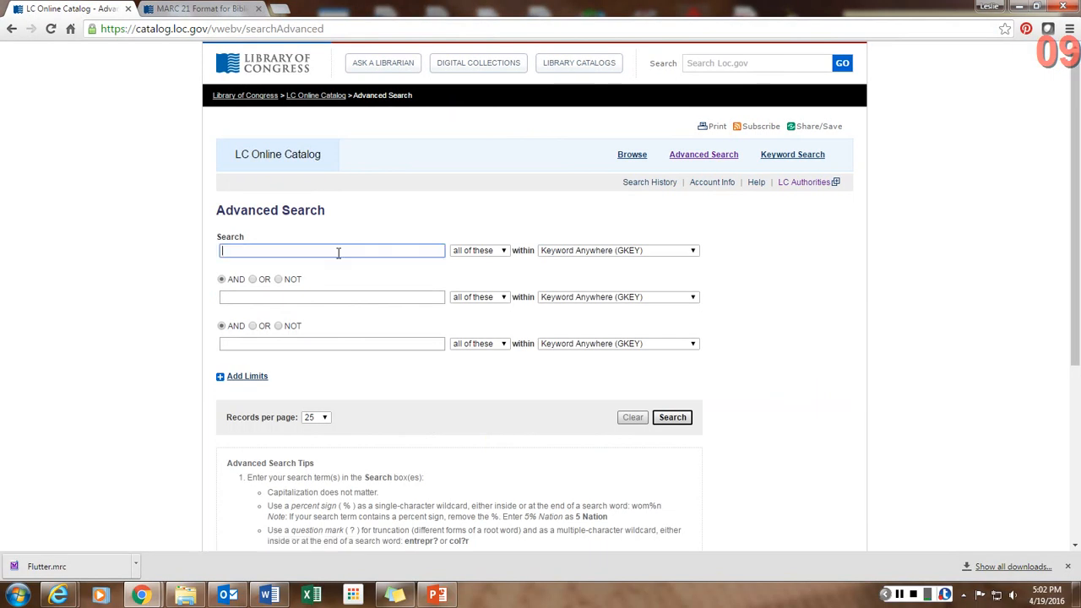
{"action": "type", "text": "alaska"}
{"action": "left_click", "coordinate": [617, 250]}
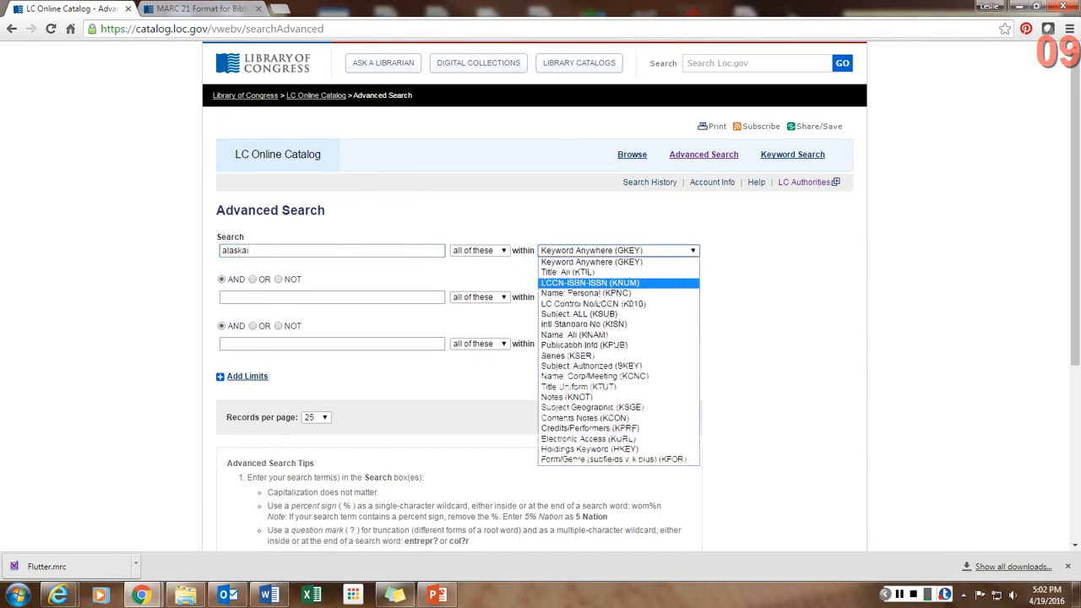
{"action": "left_click", "coordinate": [568, 272]}
Add the author's surname as the second search term within Name: Personal (KPNC) and run the search
{"action": "left_click", "coordinate": [317, 296]}
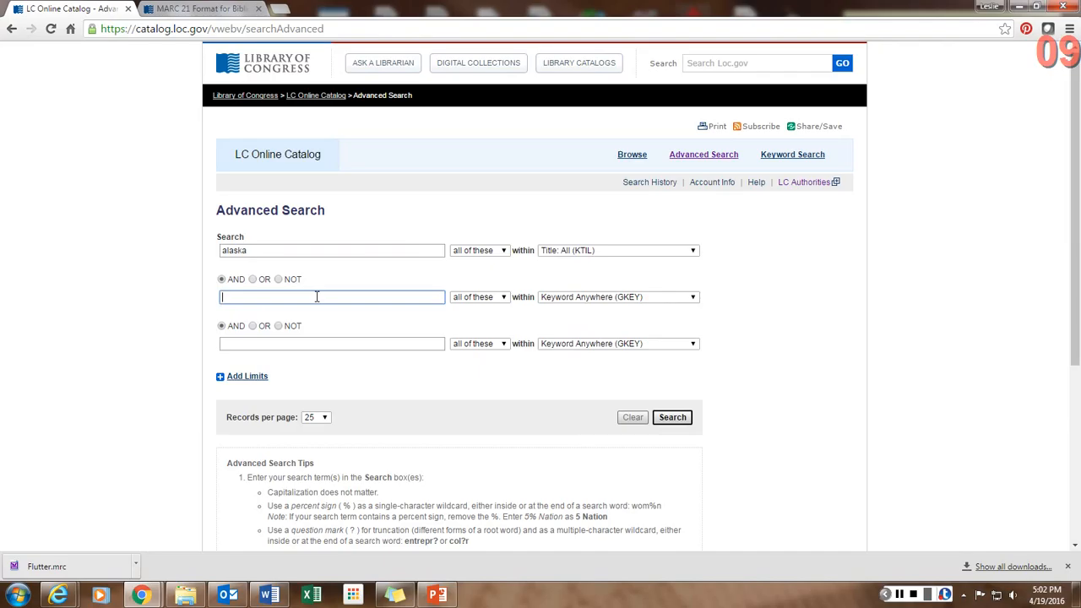
{"action": "type", "text": "bjorklund"}
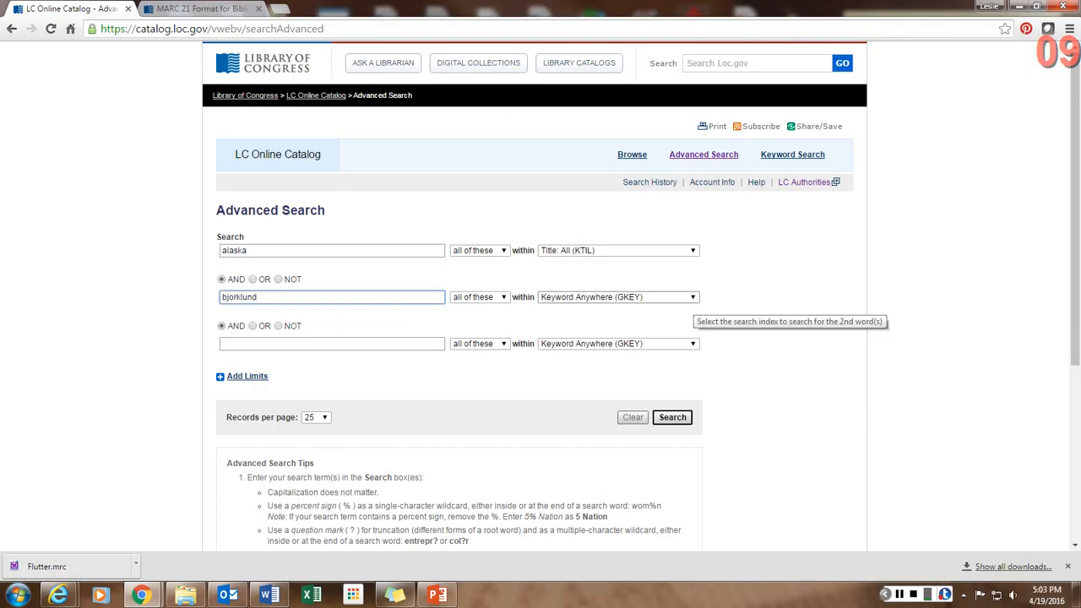
{"action": "left_click", "coordinate": [686, 297]}
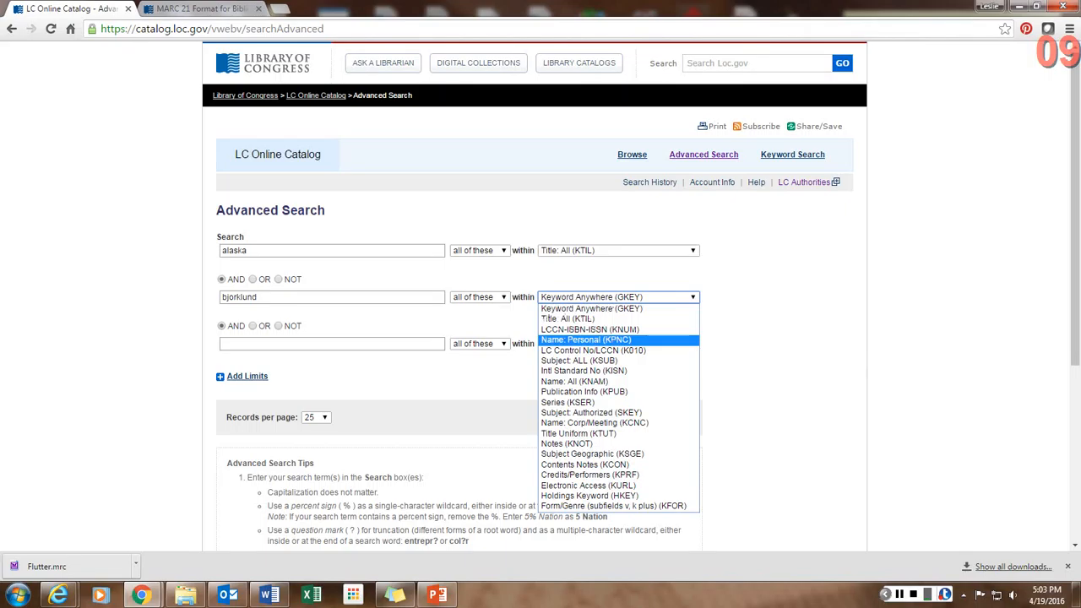
{"action": "left_click", "coordinate": [586, 340]}
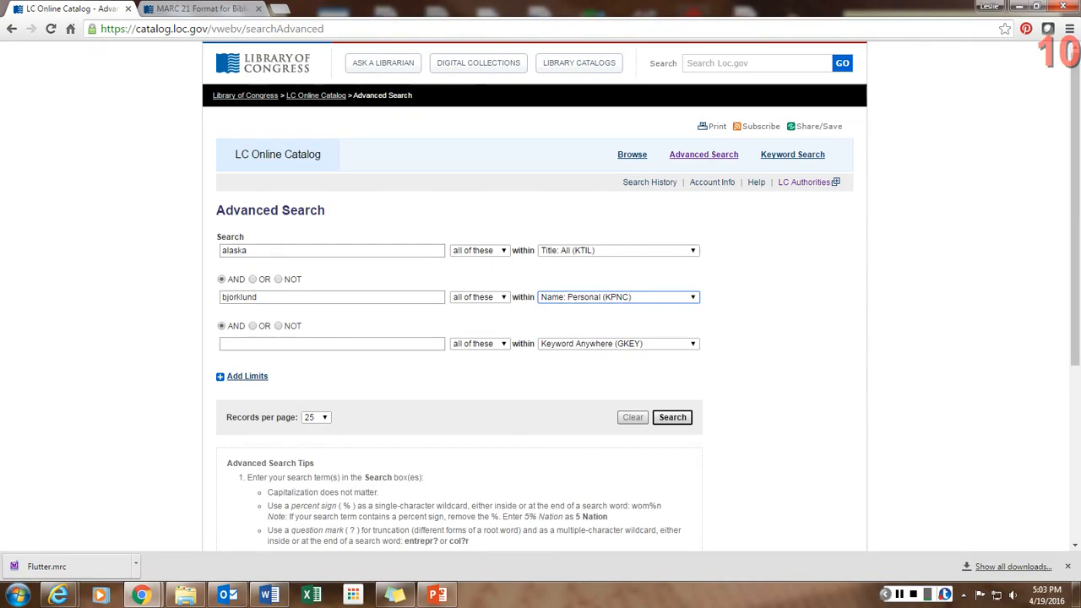
{"action": "key", "text": "Return"}
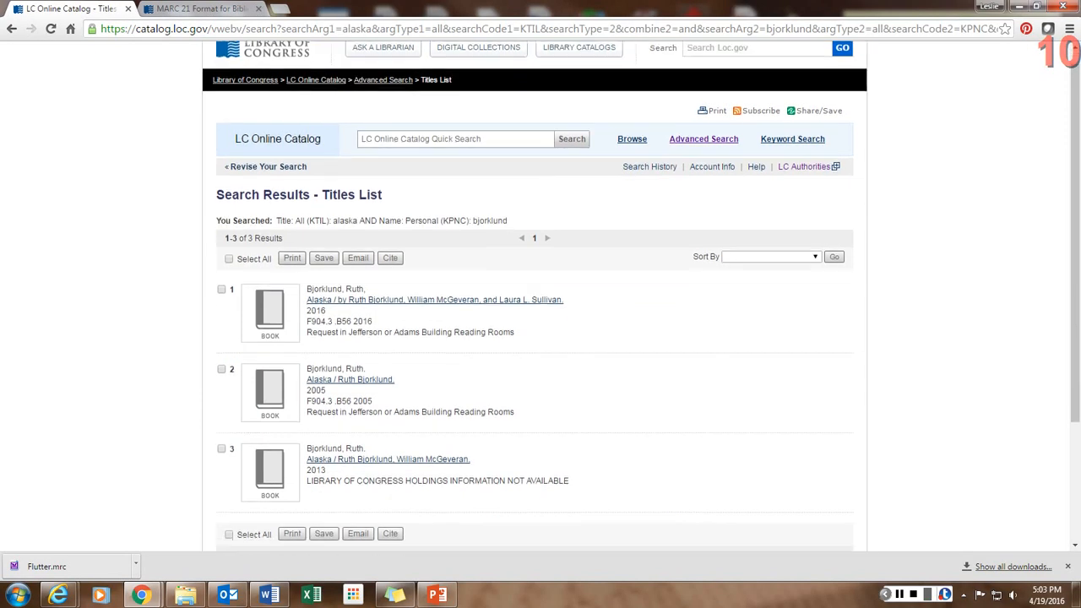
Open the 2013 Alaska record from the results and examine its full record and MARC tags
{"action": "scroll", "coordinate": [540, 296], "scroll_direction": "down", "scroll_amount": 1}
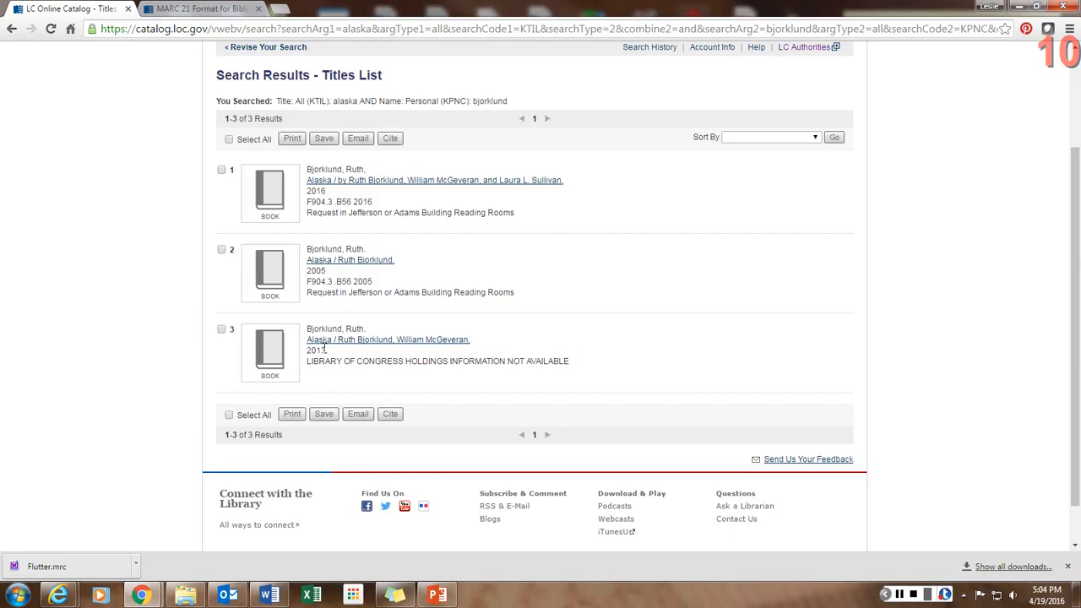
{"action": "left_click", "coordinate": [389, 340]}
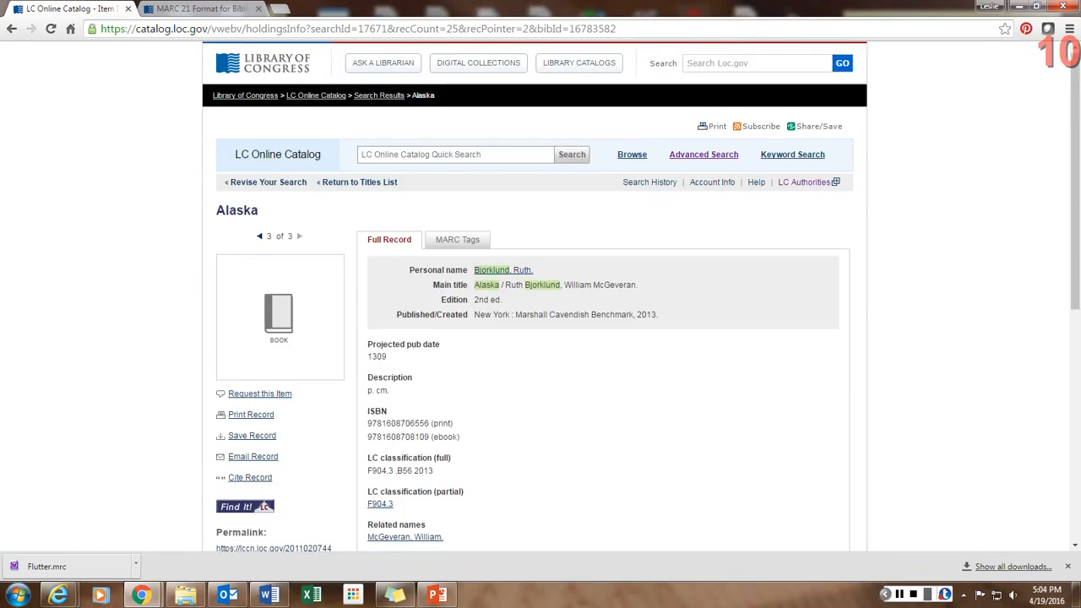
{"action": "scroll", "coordinate": [540, 296], "scroll_direction": "down", "scroll_amount": 3}
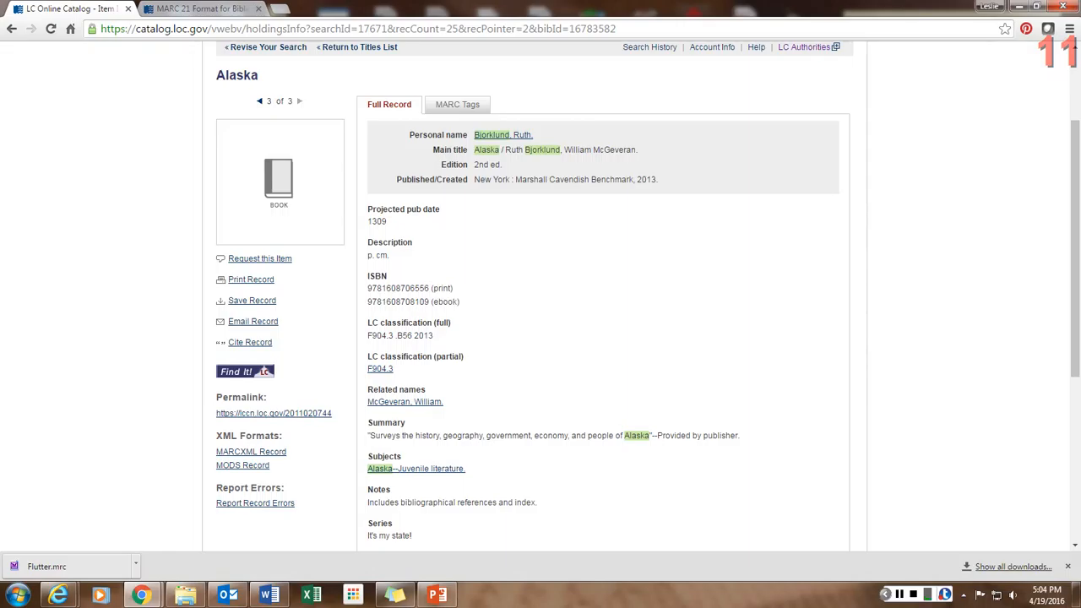
{"action": "left_click", "coordinate": [457, 104]}
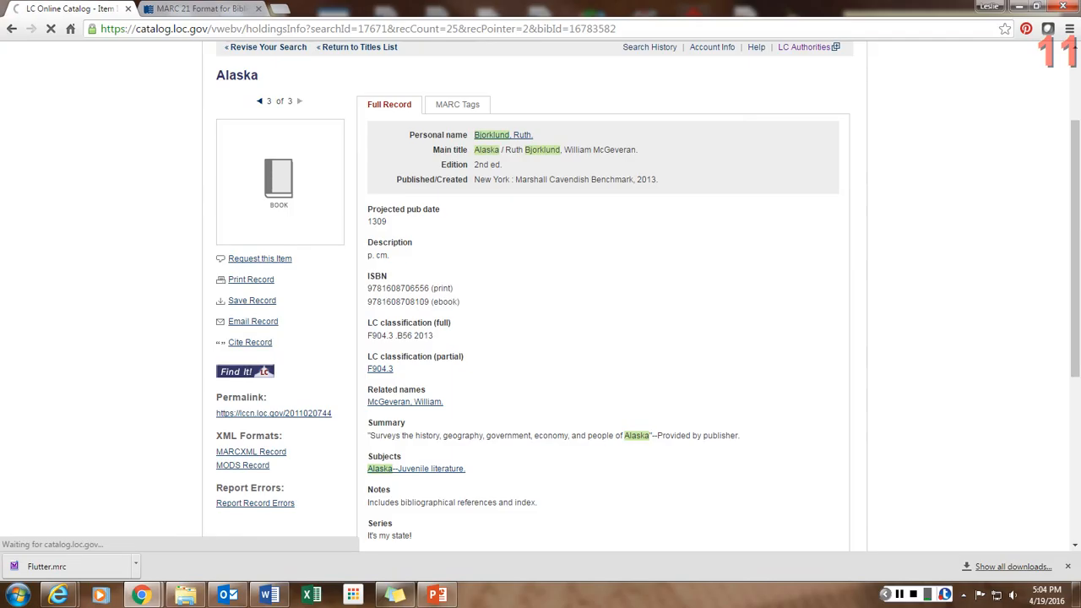
{"action": "scroll", "coordinate": [541, 338], "scroll_direction": "down", "scroll_amount": 3}
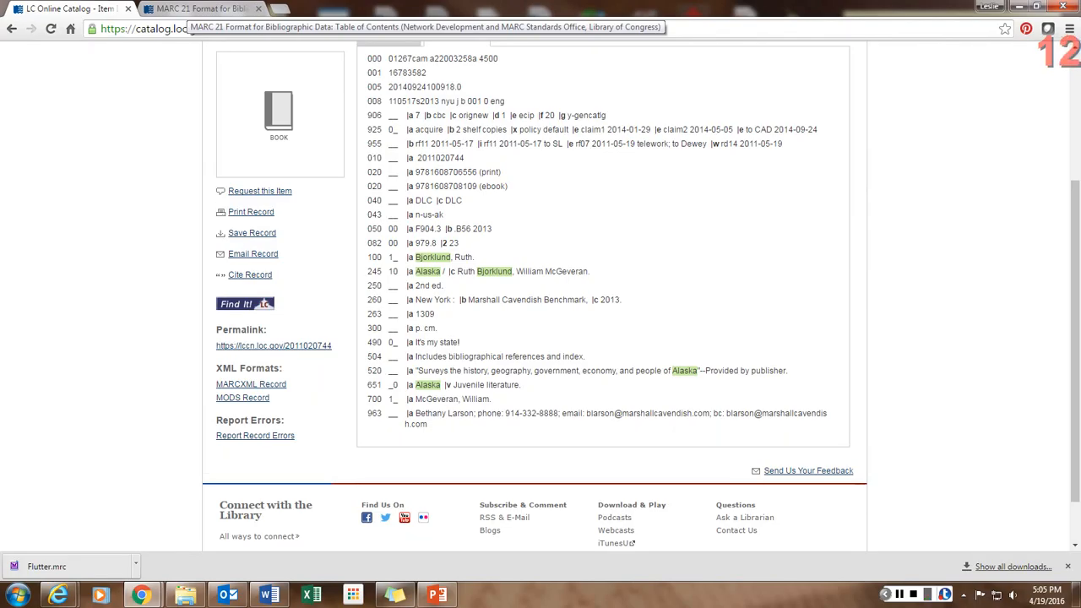
Look up the full documentation of field 263, Projected Publication Date, in the MARC 21 bibliographic format reference
{"action": "left_click", "coordinate": [198, 9]}
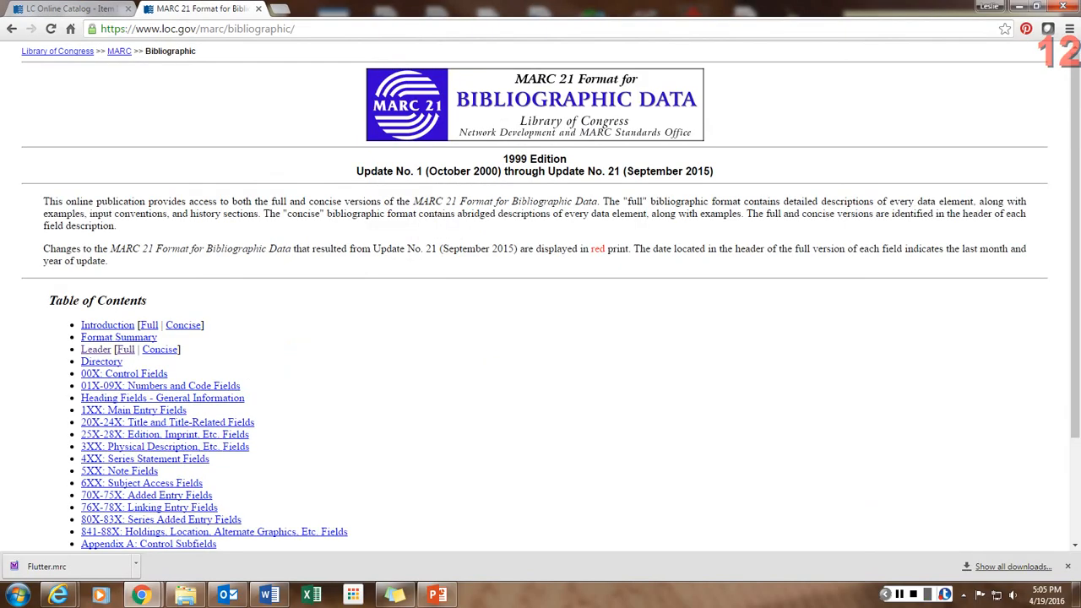
{"action": "scroll", "coordinate": [541, 338], "scroll_direction": "down", "scroll_amount": 3}
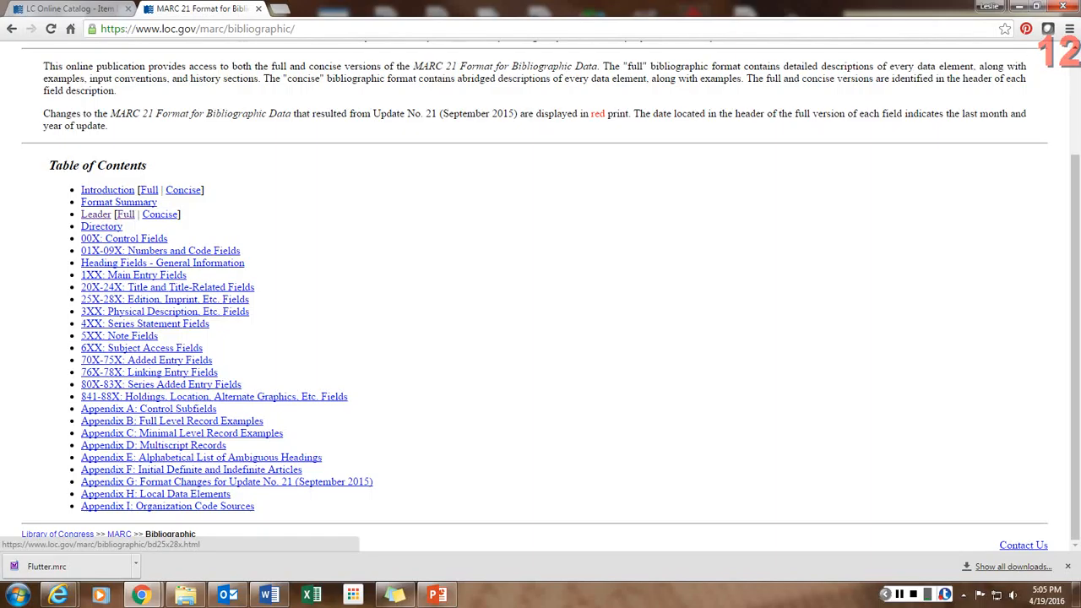
{"action": "left_click", "coordinate": [133, 300]}
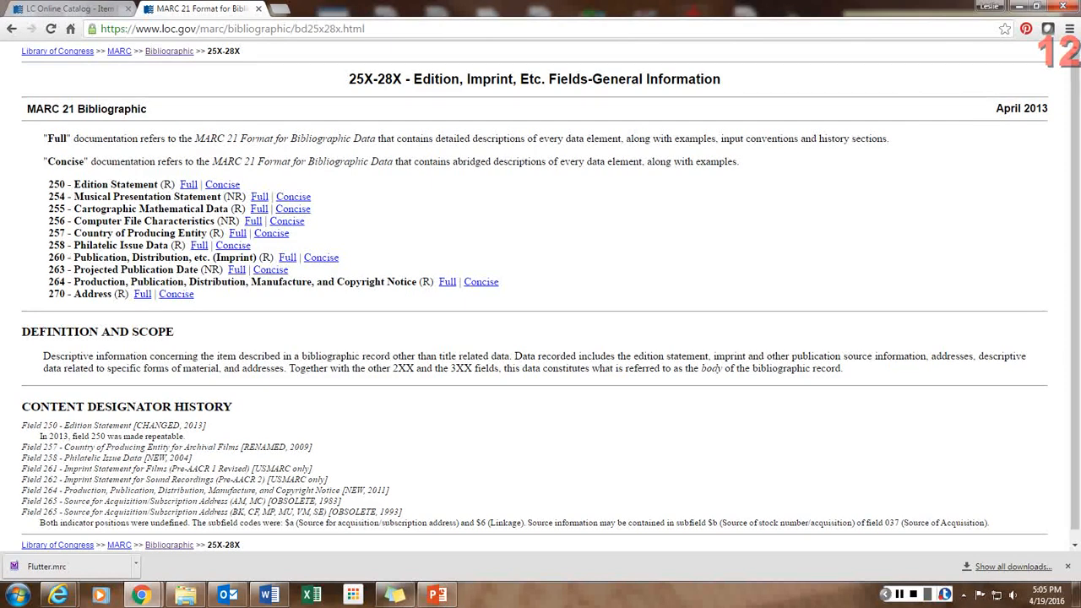
{"action": "left_click", "coordinate": [236, 270]}
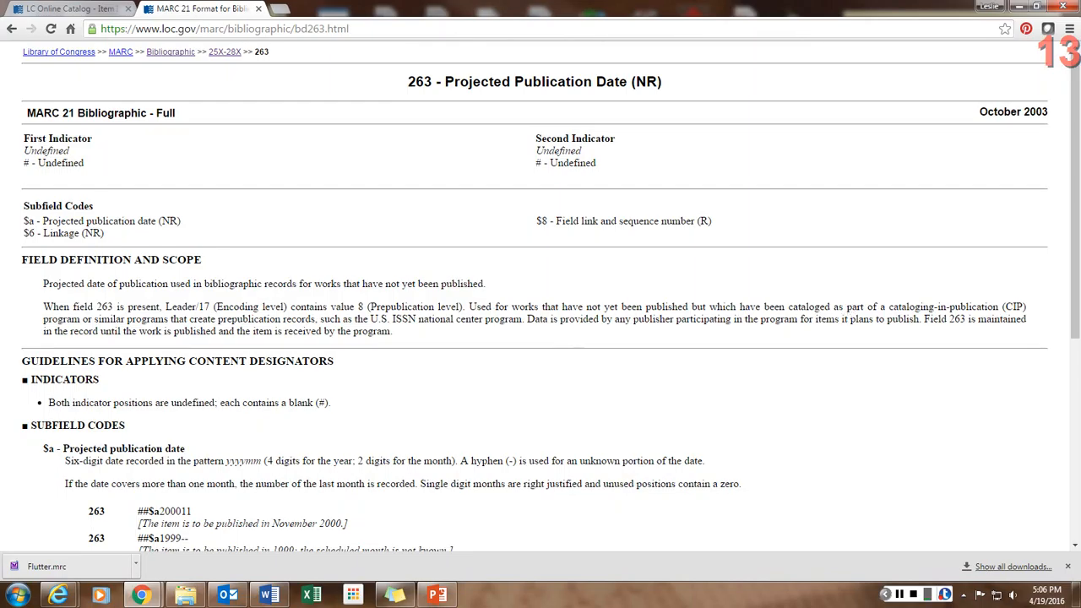
Return to the Alaska record's MARC tags, examine its fields and refresh the catalog session
{"action": "key", "text": "ctrl+Tab"}
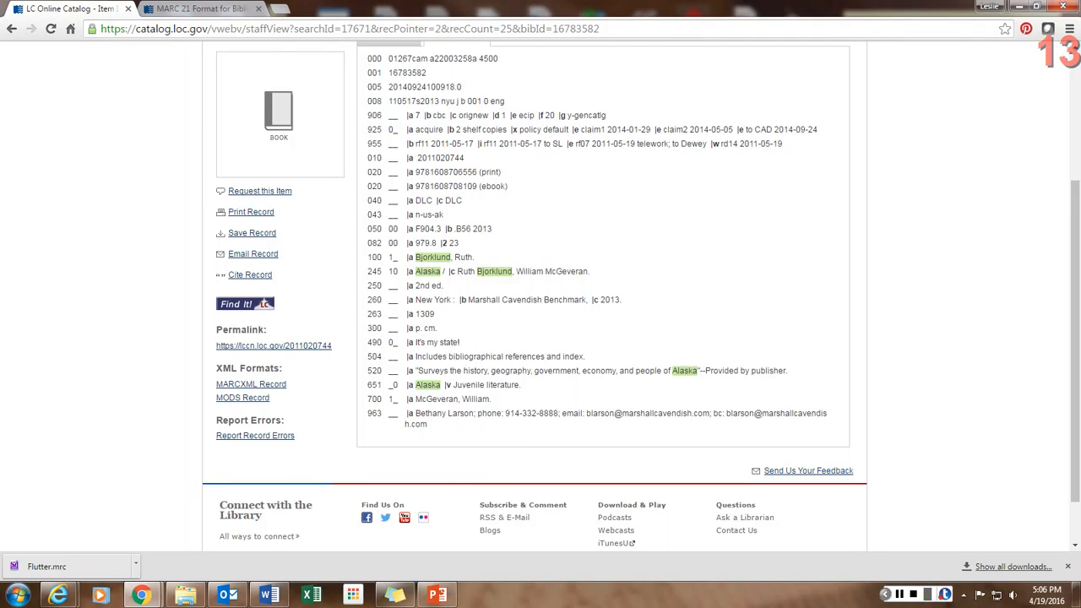
{"action": "scroll", "coordinate": [540, 296], "scroll_direction": "up", "scroll_amount": 1}
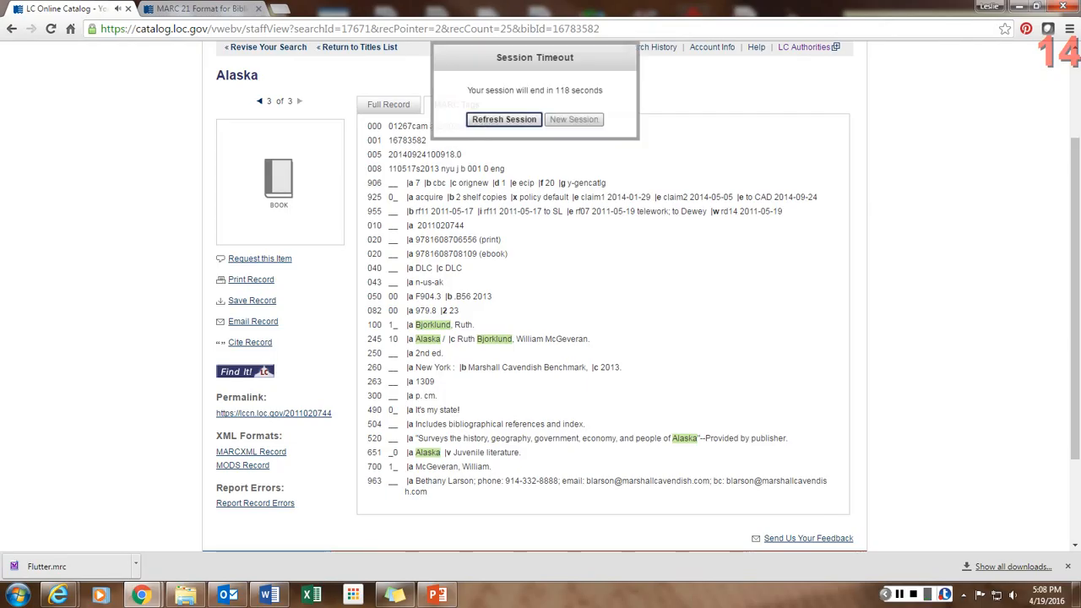
{"action": "key", "text": "Return"}
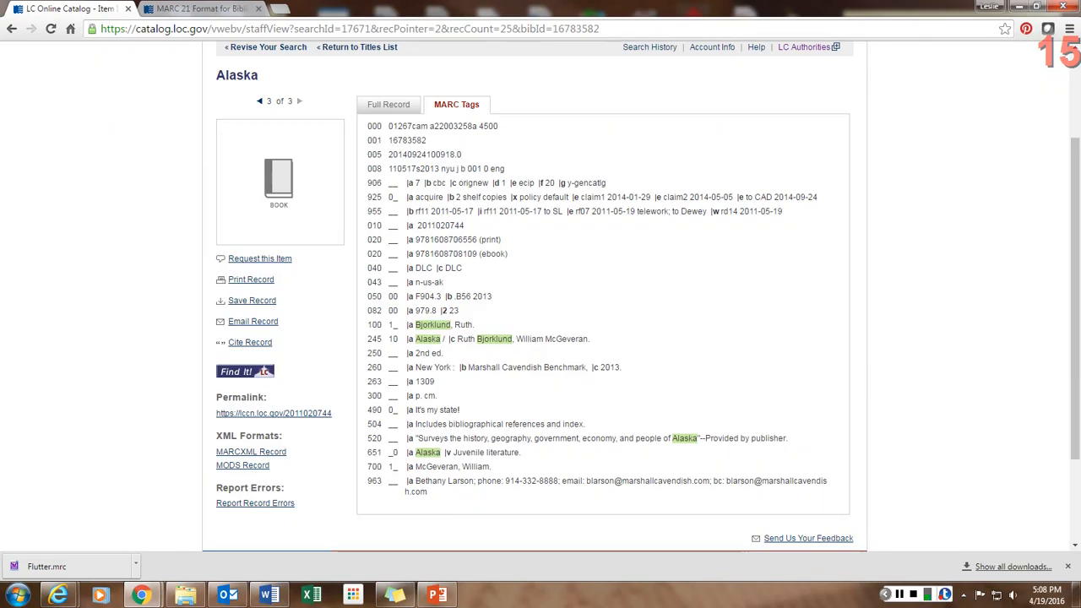
Run a quick search of the catalog for dizzy izzy
{"action": "scroll", "coordinate": [534, 295], "scroll_direction": "up", "scroll_amount": 2}
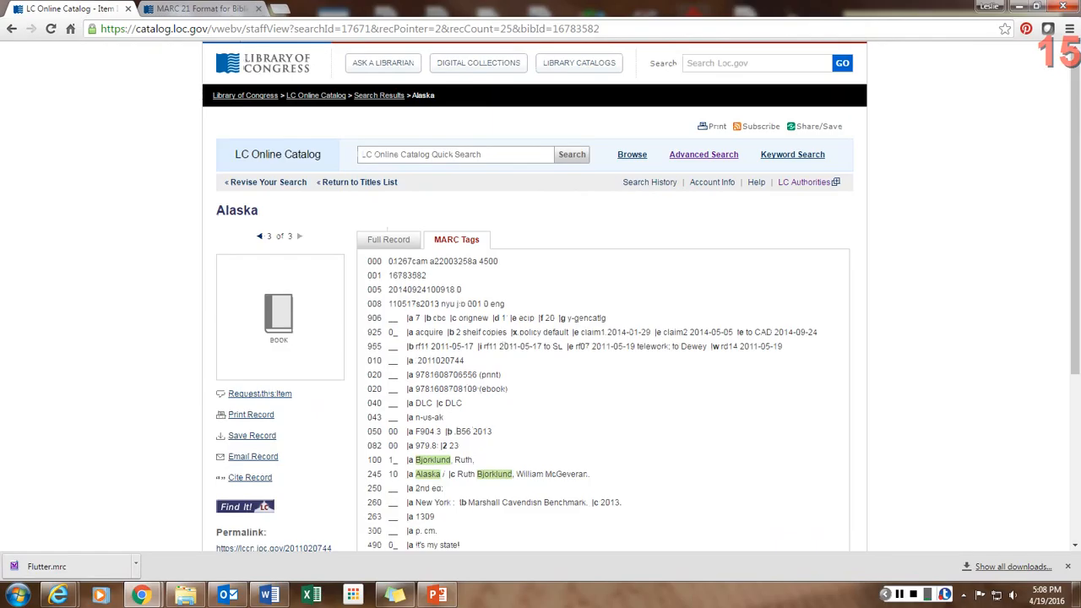
{"action": "left_click", "coordinate": [423, 155]}
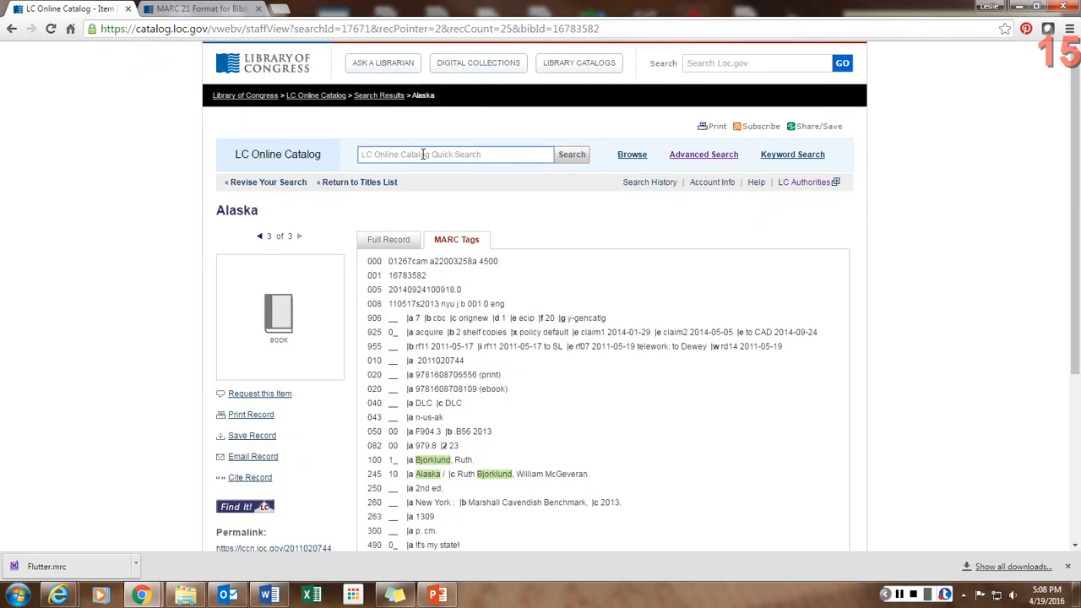
{"action": "type", "text": "dizzy izzy"}
{"action": "key", "text": "Return"}
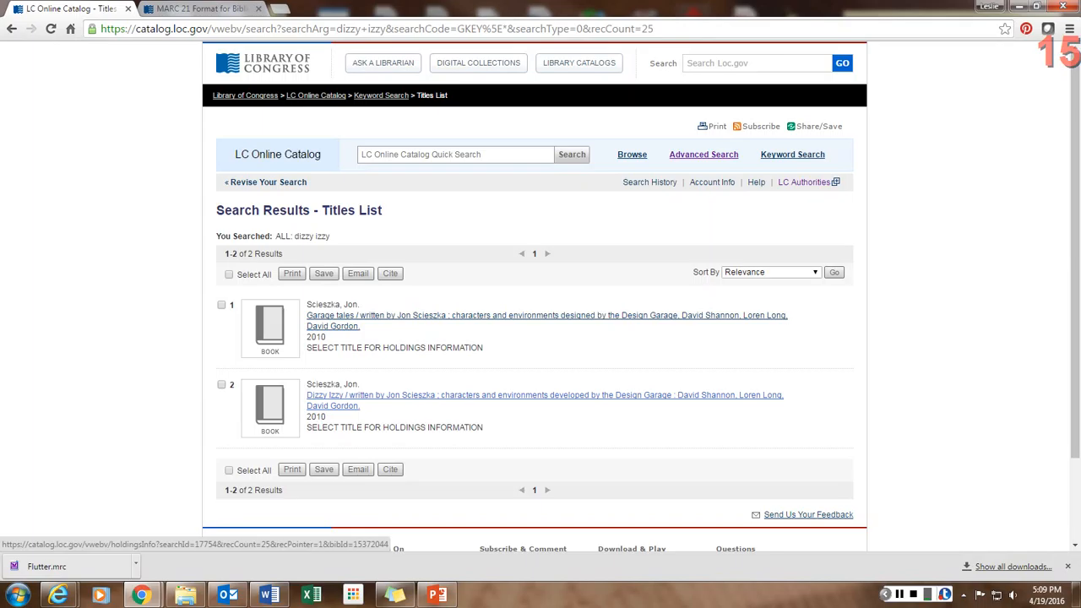
Open the Dizzy Izzy record and review its full record from the main title down to the Dewey class number
{"action": "left_click", "coordinate": [406, 395]}
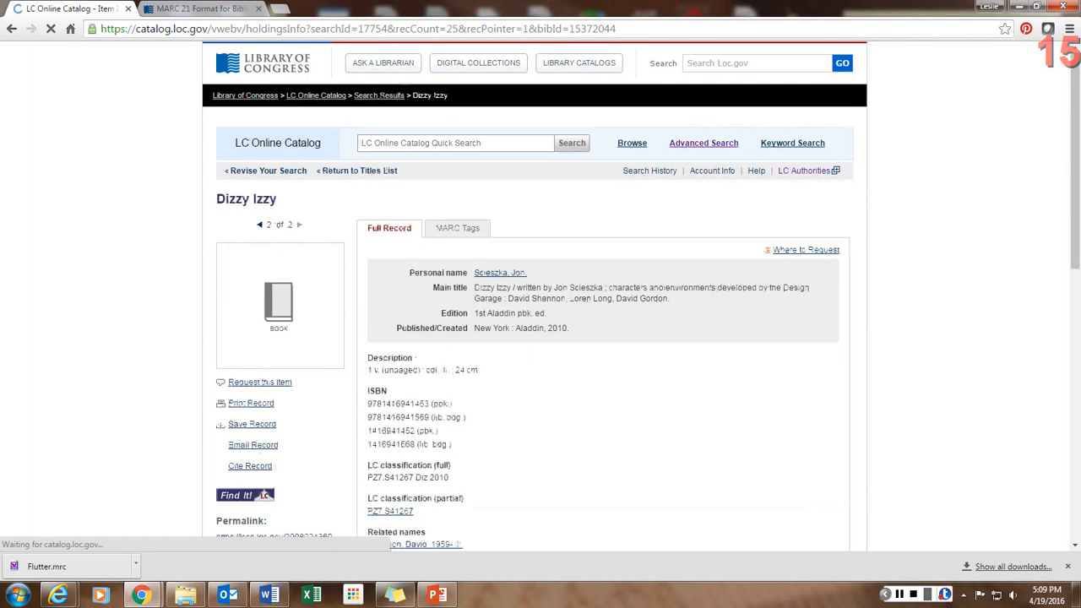
{"action": "scroll", "coordinate": [540, 296], "scroll_direction": "down", "scroll_amount": 2}
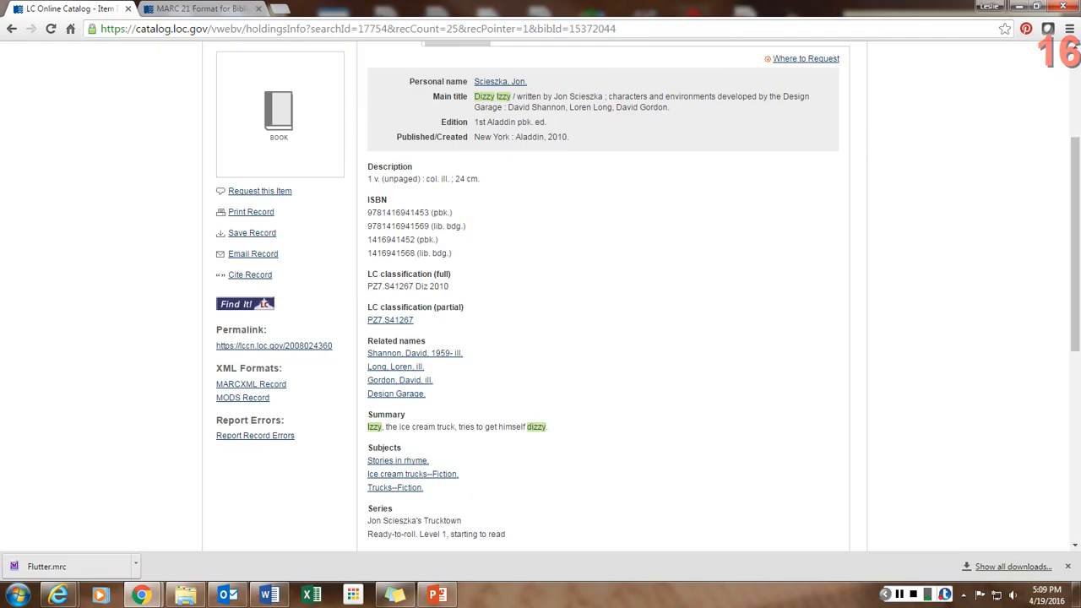
{"action": "scroll", "coordinate": [379, 464], "scroll_direction": "down", "scroll_amount": 1}
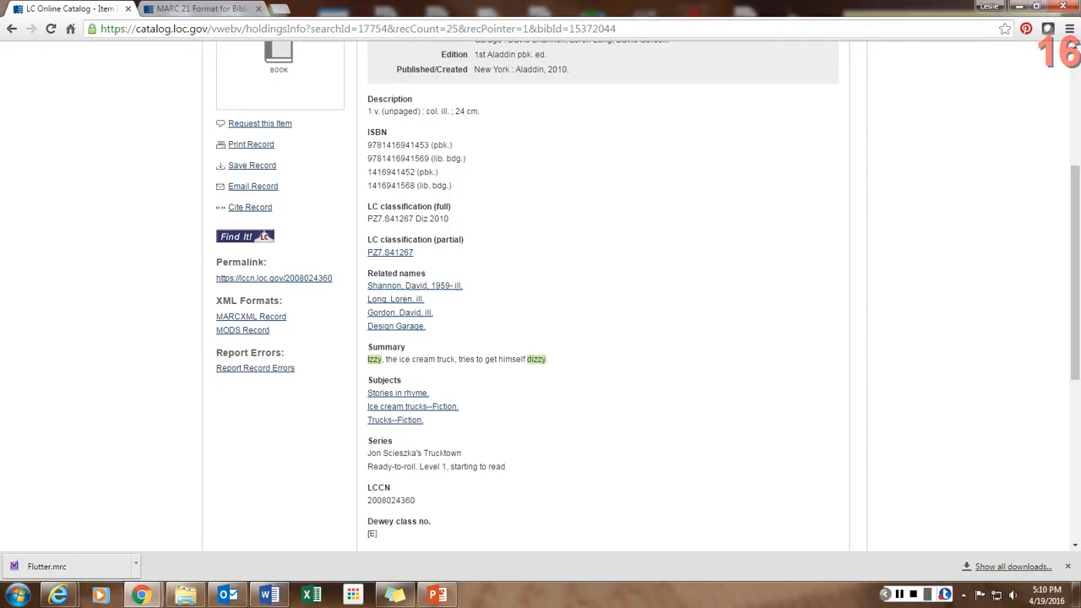
{"action": "scroll", "coordinate": [540, 295], "scroll_direction": "up", "scroll_amount": 1}
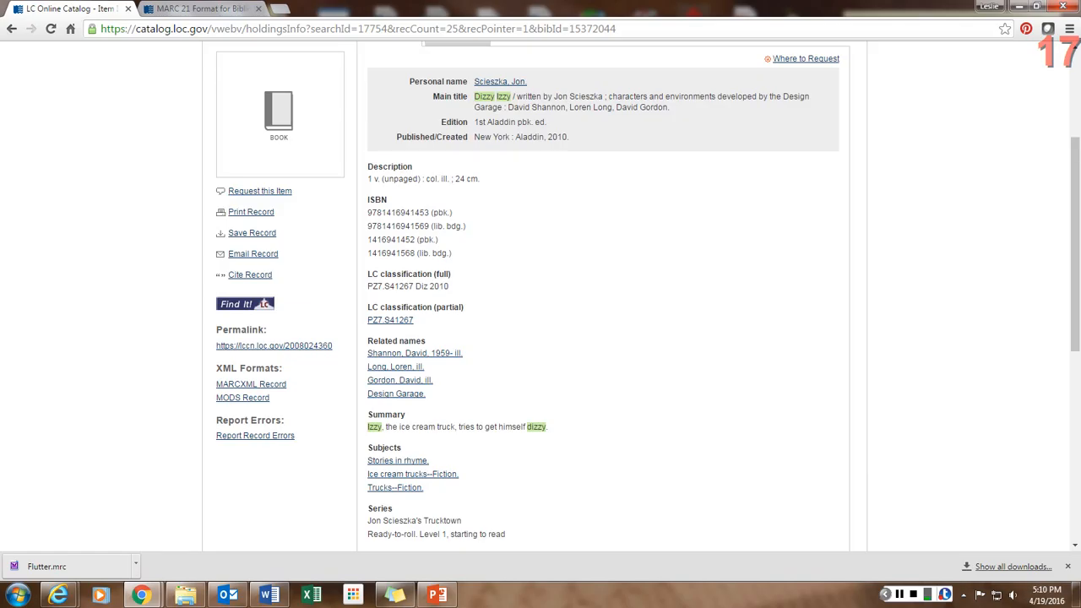
{"action": "scroll", "coordinate": [603, 295], "scroll_direction": "down", "scroll_amount": 3}
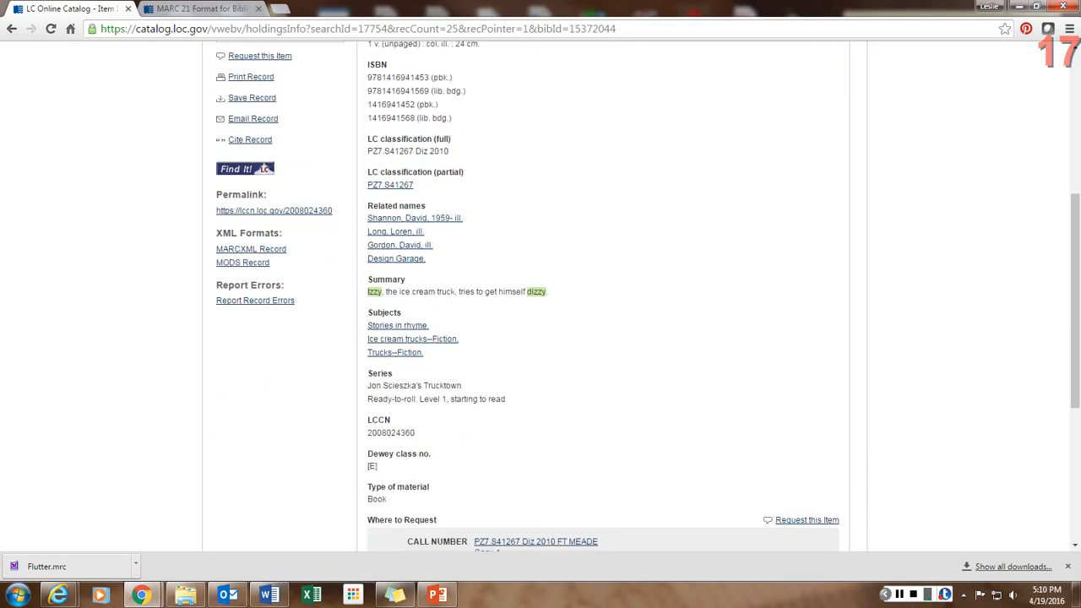
{"action": "scroll", "coordinate": [603, 295], "scroll_direction": "up", "scroll_amount": 3}
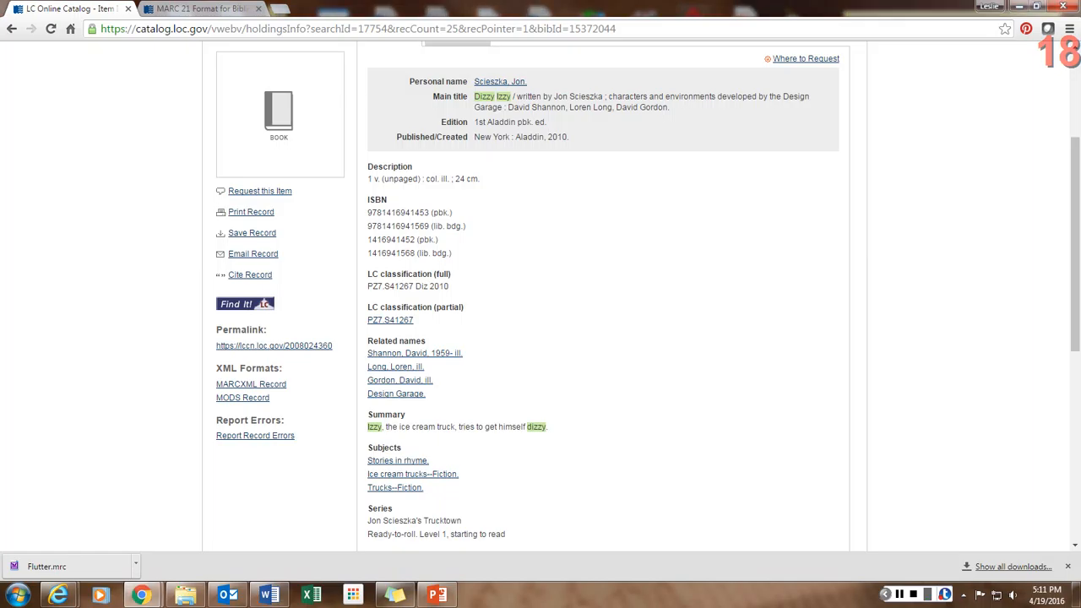
Display the Dizzy Izzy record's MARC tags and examine its fields down to the 700 added entries
{"action": "scroll", "coordinate": [457, 239], "scroll_direction": "up", "scroll_amount": 5}
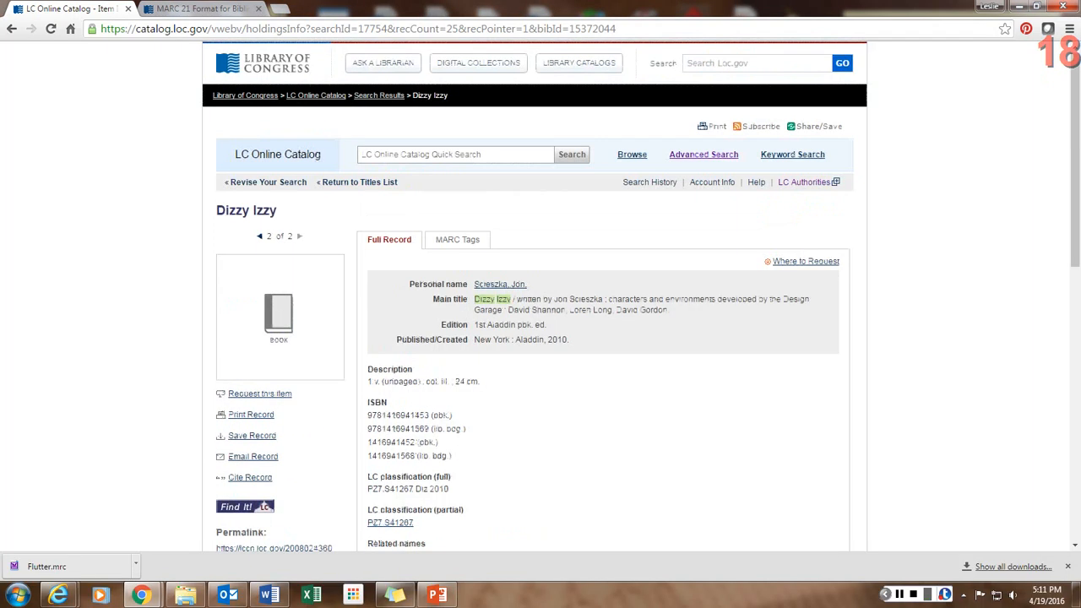
{"action": "left_click", "coordinate": [457, 239]}
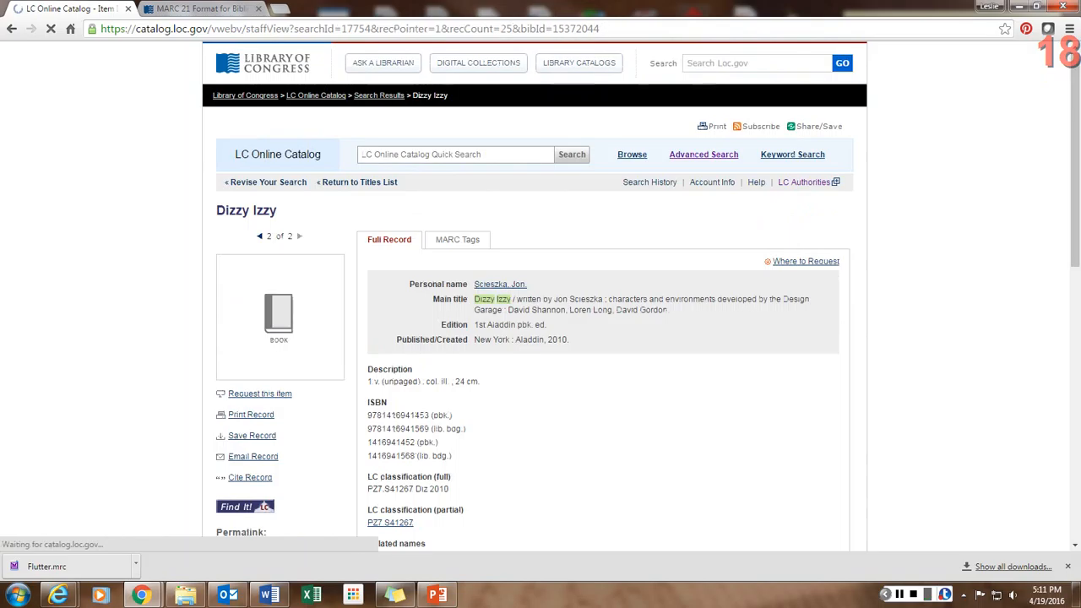
{"action": "scroll", "coordinate": [540, 296], "scroll_direction": "down", "scroll_amount": 5}
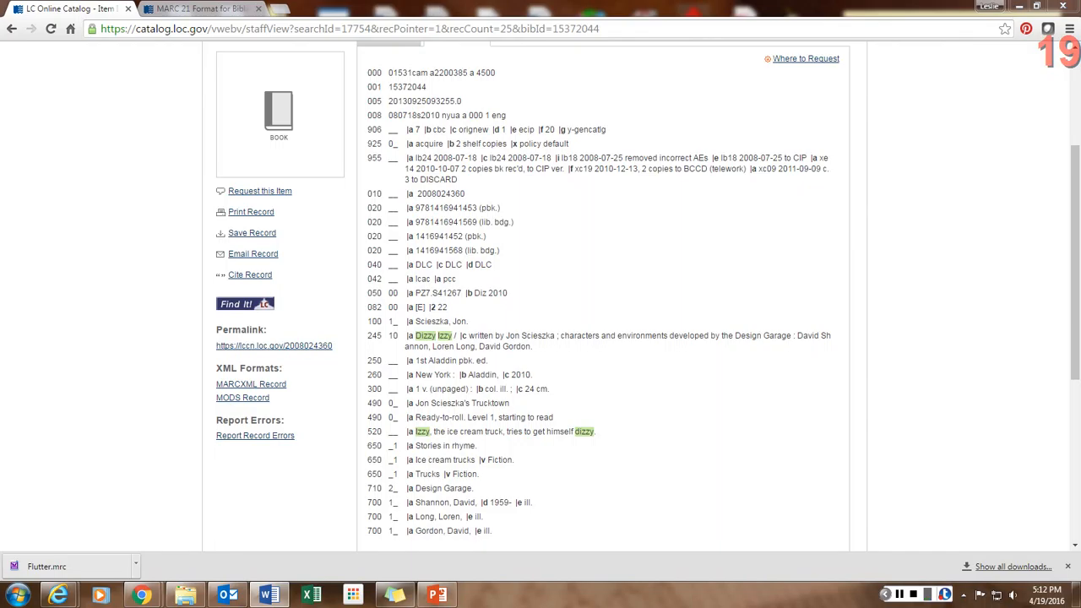
Run a quick catalog search for lewis clark great journey west and look through the titles list
{"action": "scroll", "coordinate": [534, 296], "scroll_direction": "up", "scroll_amount": 3}
{"action": "left_click", "coordinate": [406, 157]}
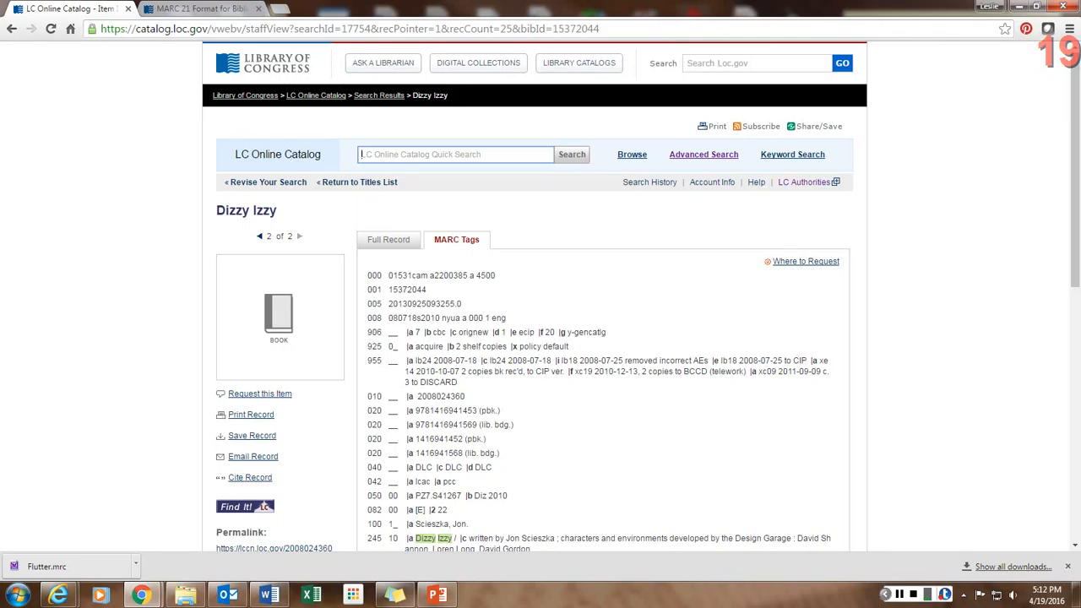
{"action": "type", "text": "lewi"}
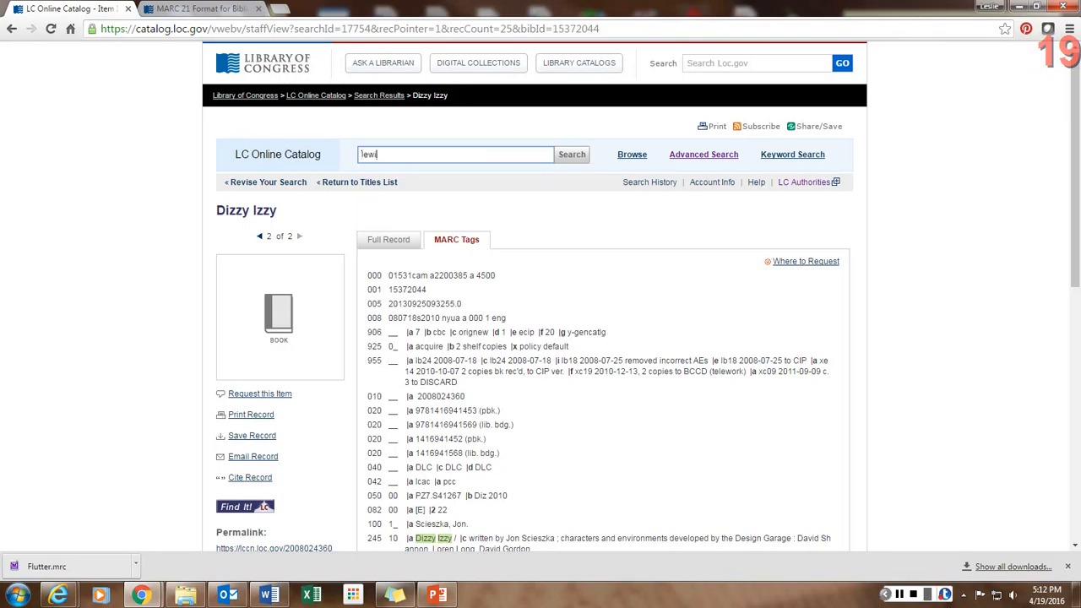
{"action": "type", "text": "s clark"}
{"action": "type", "text": "great journey west"}
{"action": "key", "text": "Return"}
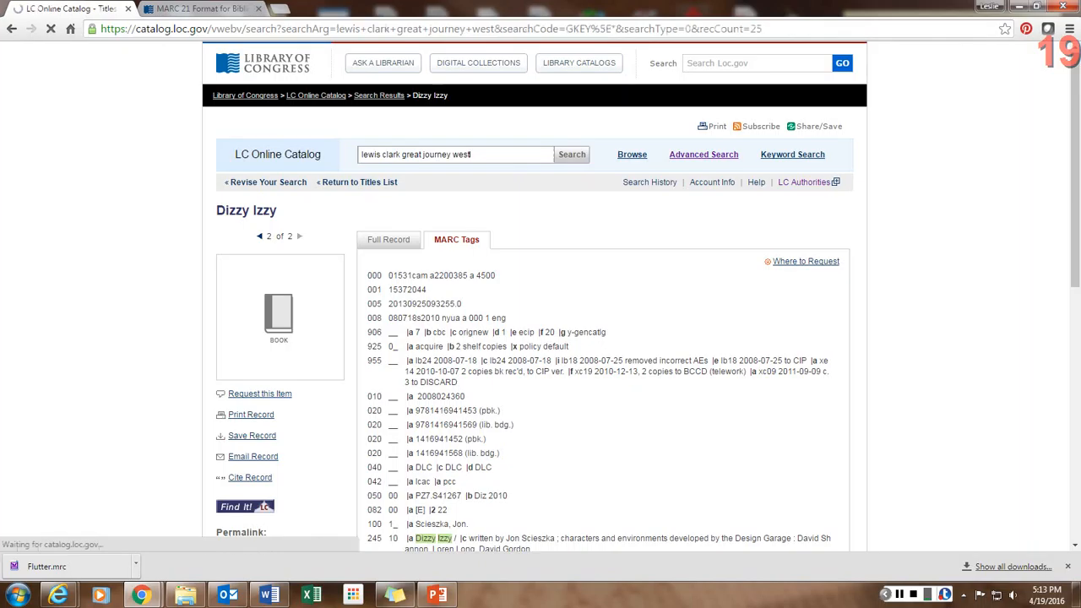
{"action": "scroll", "coordinate": [535, 292], "scroll_direction": "down", "scroll_amount": 5}
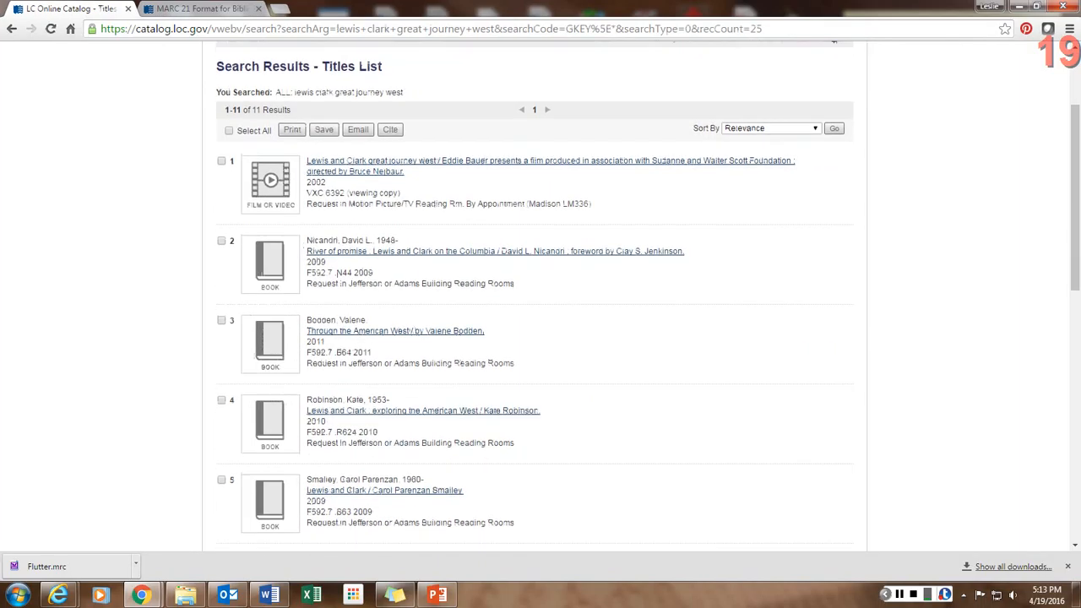
Examine the formats, dates and availability of all titles listed for the Lewis and Clark great journey west search
{"action": "scroll", "coordinate": [535, 292], "scroll_direction": "down", "scroll_amount": 4}
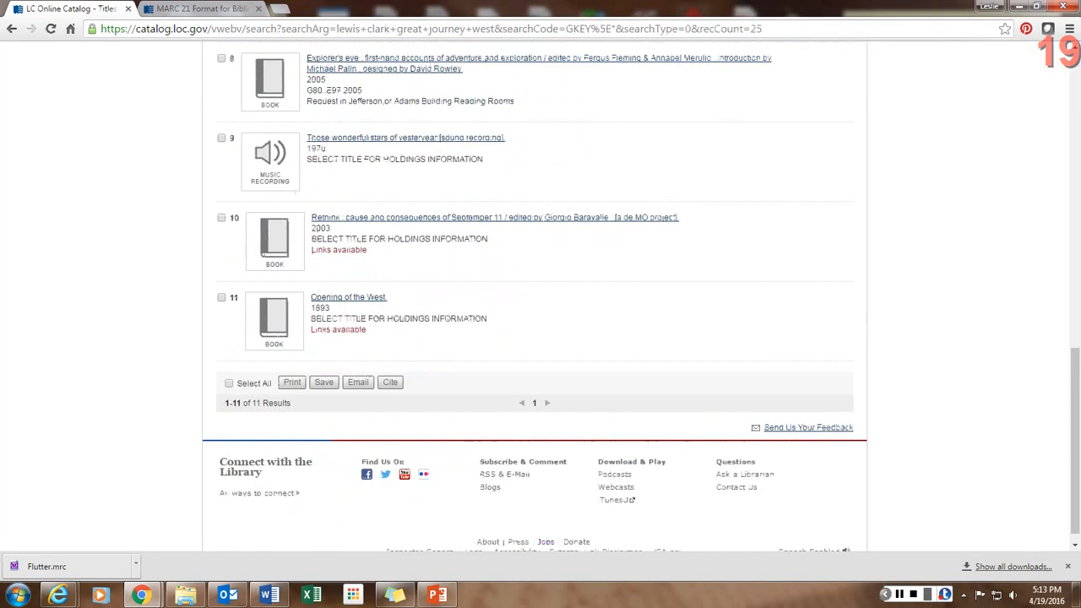
{"action": "scroll", "coordinate": [534, 293], "scroll_direction": "up", "scroll_amount": 4}
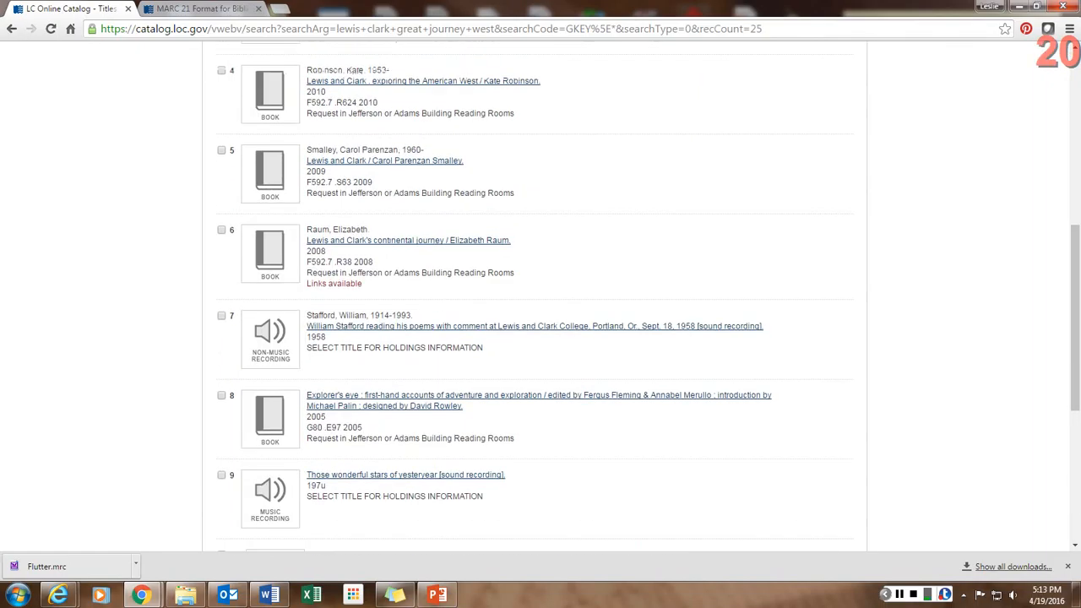
{"action": "scroll", "coordinate": [534, 292], "scroll_direction": "up", "scroll_amount": 4}
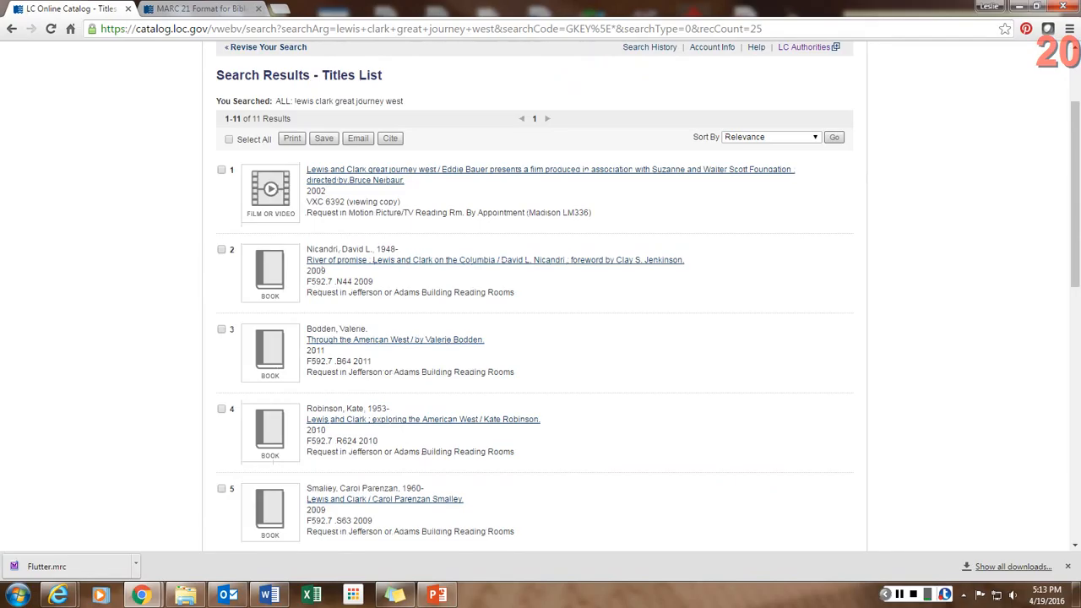
{"action": "scroll", "coordinate": [534, 292], "scroll_direction": "down", "scroll_amount": 4}
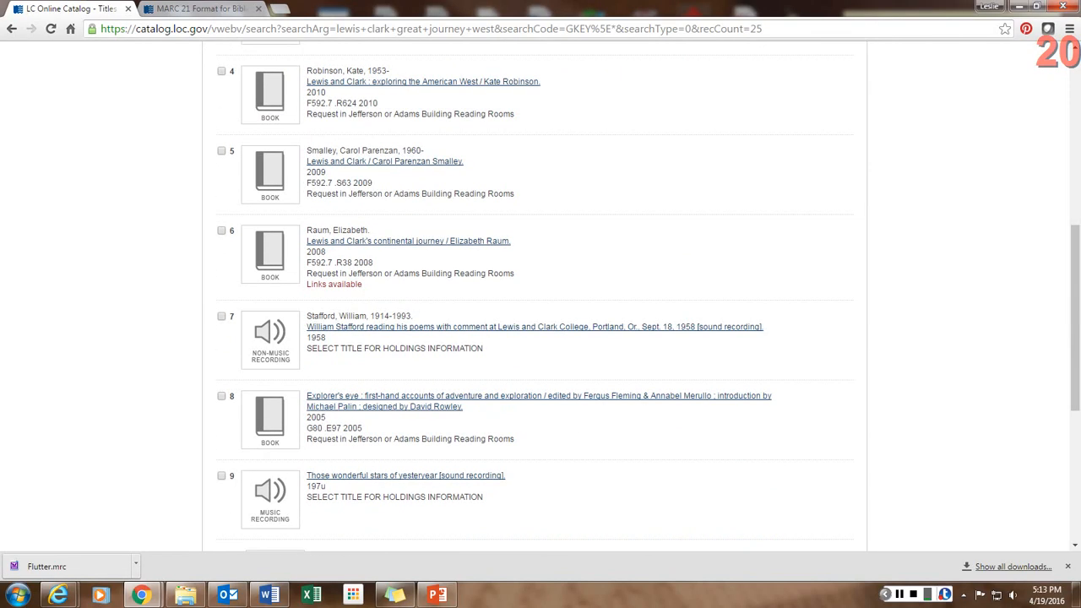
{"action": "scroll", "coordinate": [541, 296], "scroll_direction": "down", "scroll_amount": 3}
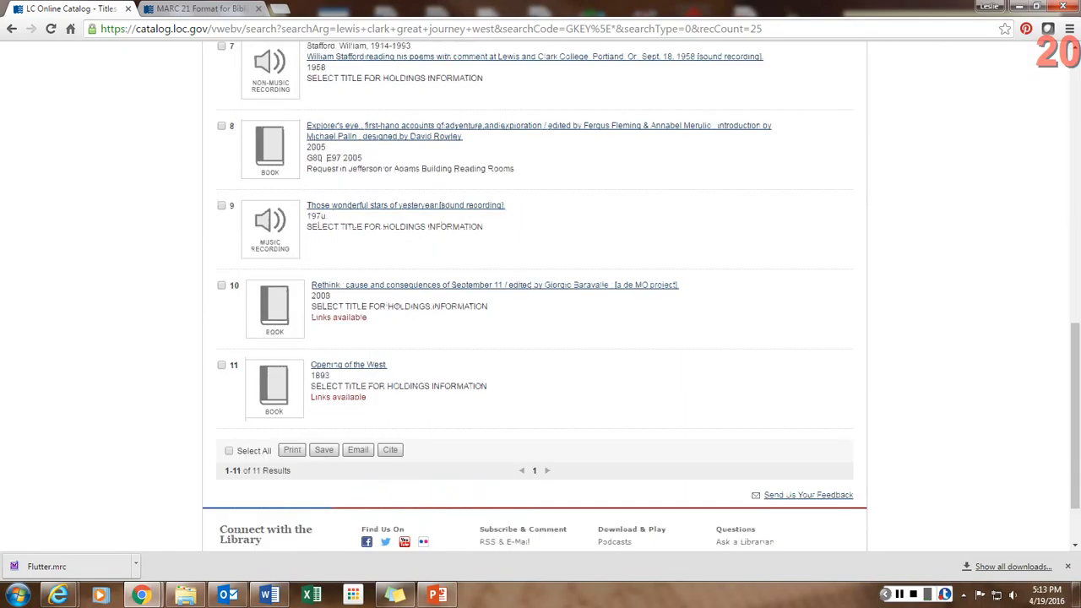
{"action": "scroll", "coordinate": [540, 296], "scroll_direction": "up", "scroll_amount": 4}
{"action": "scroll", "coordinate": [310, 440], "scroll_direction": "up", "scroll_amount": 4}
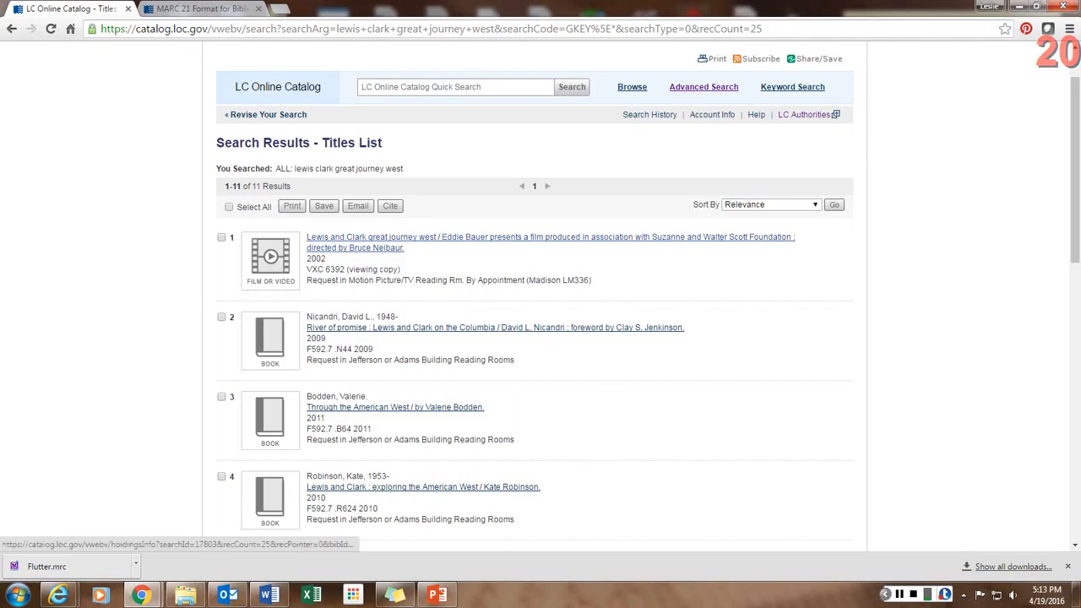
Open the 2002 film record for Lewis and Clark great journey west and review its full record down to the request details
{"action": "left_click", "coordinate": [372, 238]}
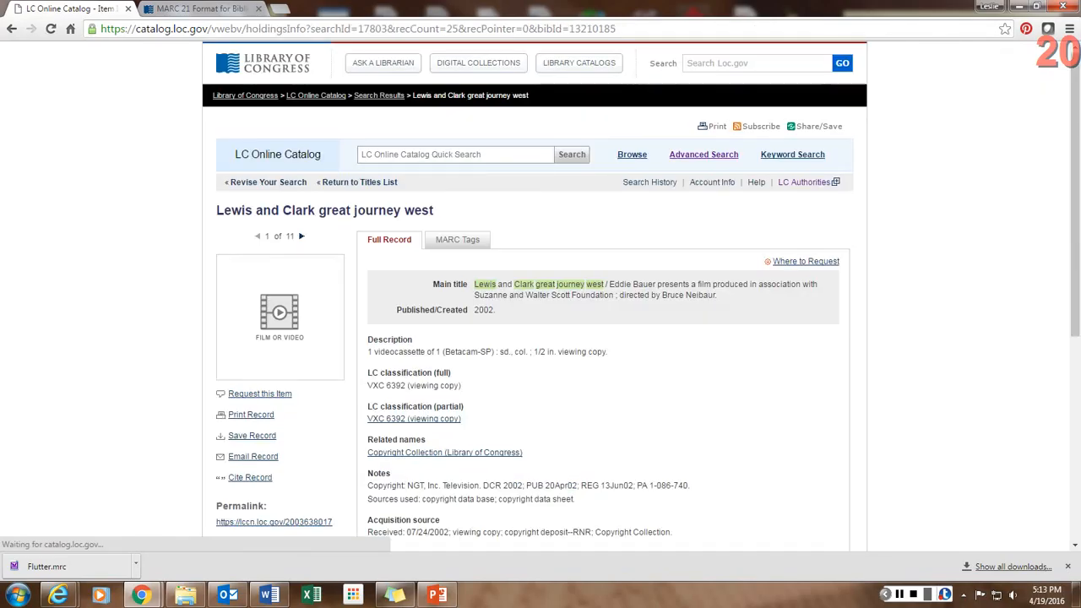
{"action": "scroll", "coordinate": [540, 296], "scroll_direction": "down", "scroll_amount": 3}
{"action": "scroll", "coordinate": [541, 295], "scroll_direction": "down", "scroll_amount": 1}
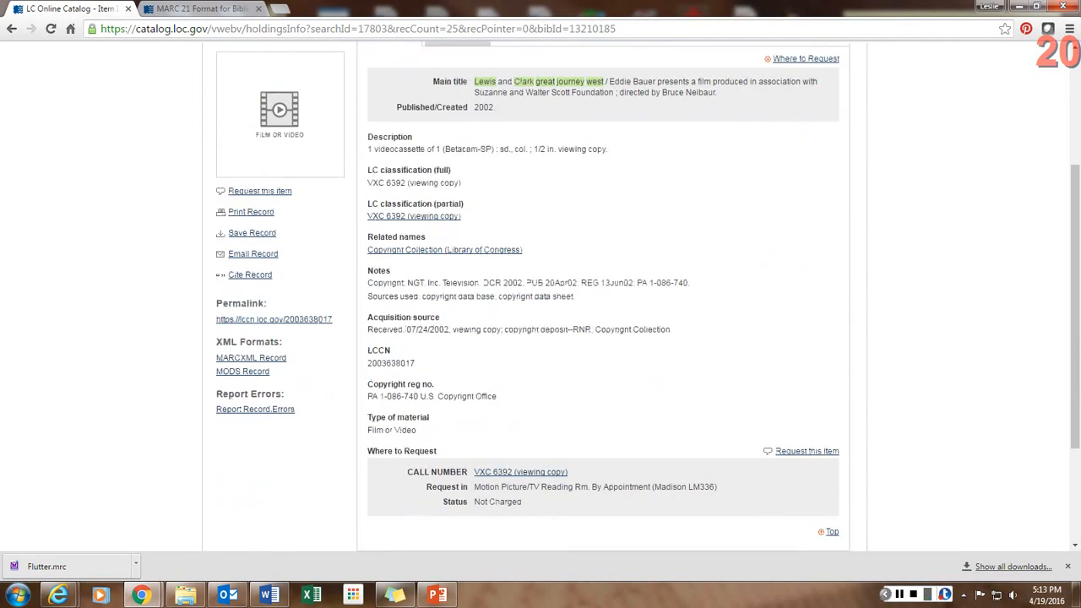
{"action": "scroll", "coordinate": [541, 296], "scroll_direction": "up", "scroll_amount": 1}
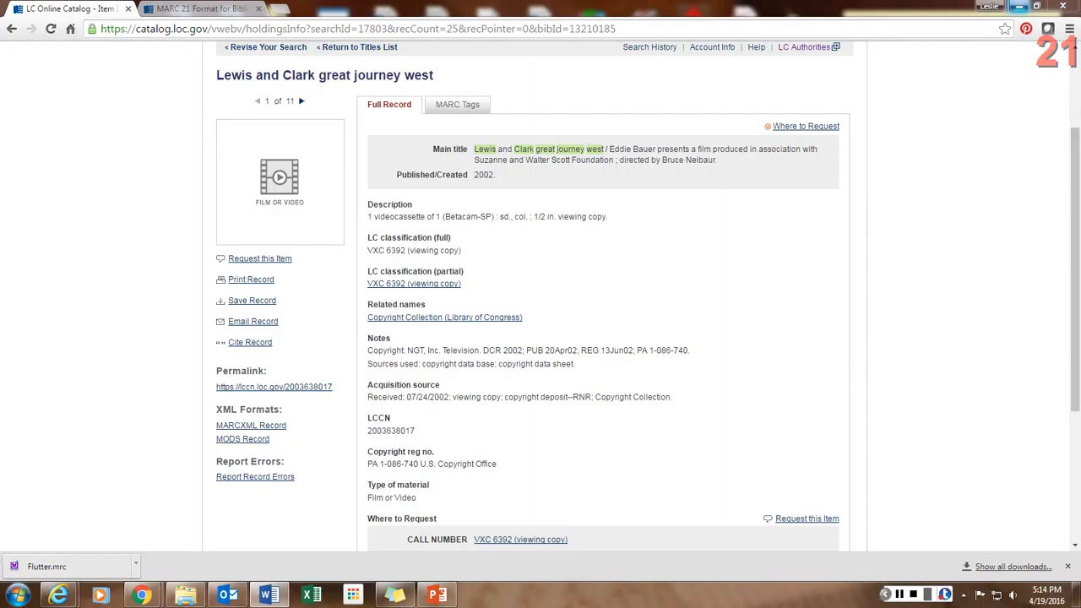
Open the saved Flutter file from the desktop in MarcEdit, view its MARC Tools functions, and close MarcEdit
{"action": "left_click", "coordinate": [1020, 6]}
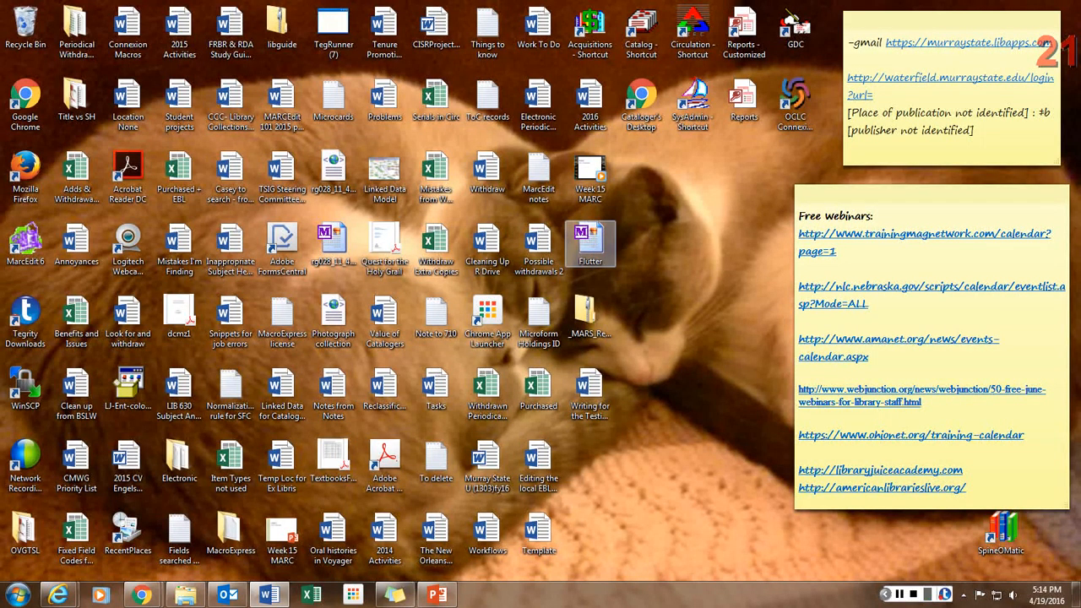
{"action": "double_click", "coordinate": [590, 244]}
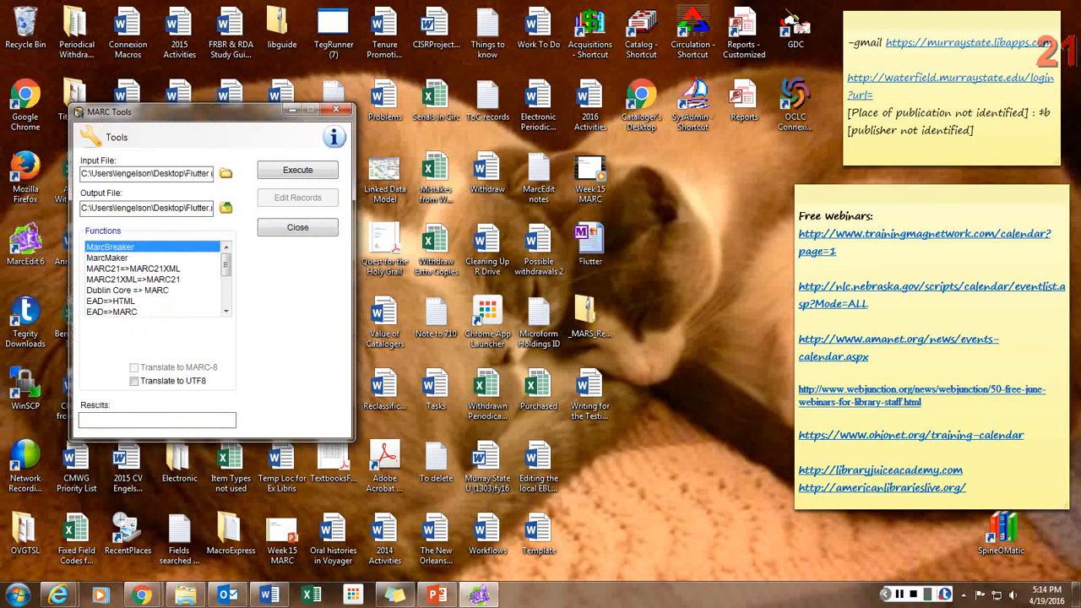
{"action": "left_click_drag", "start_coordinate": [203, 111], "coordinate": [475, 102]}
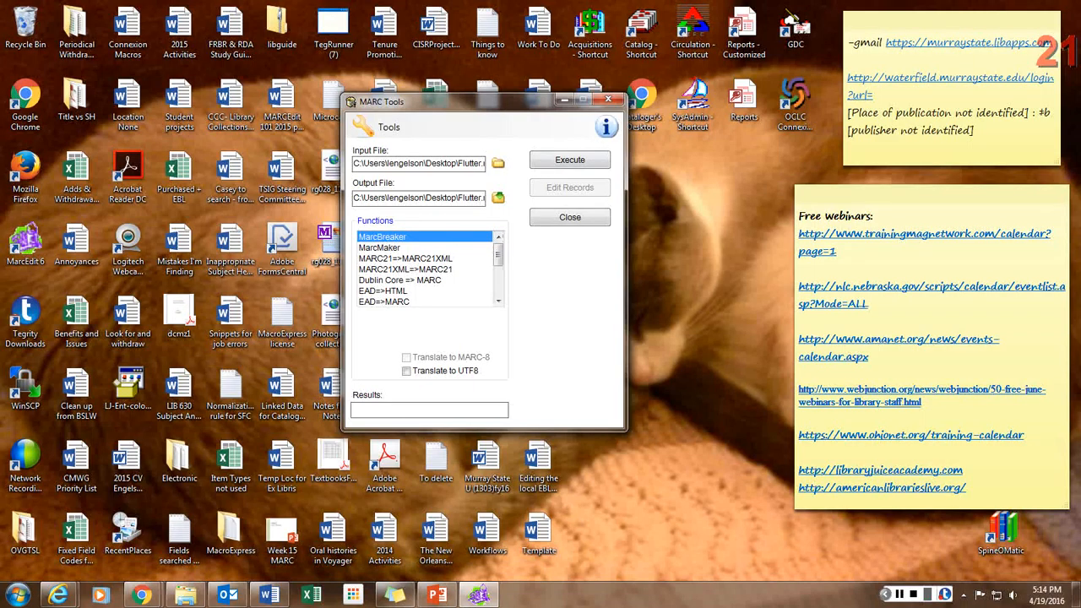
{"action": "key", "text": "alt+F4"}
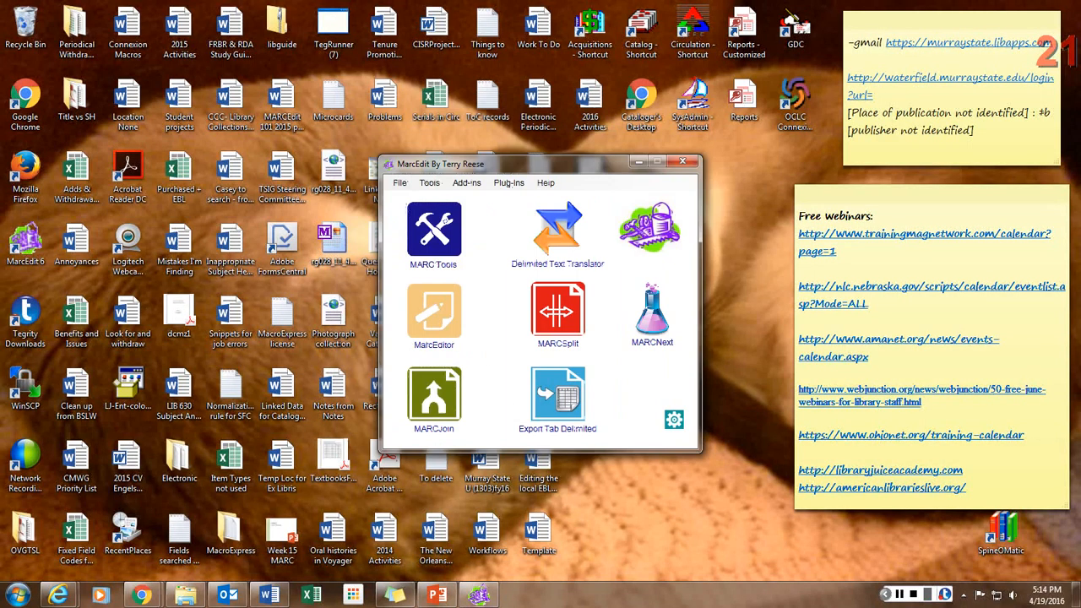
{"action": "key", "text": "alt+F4"}
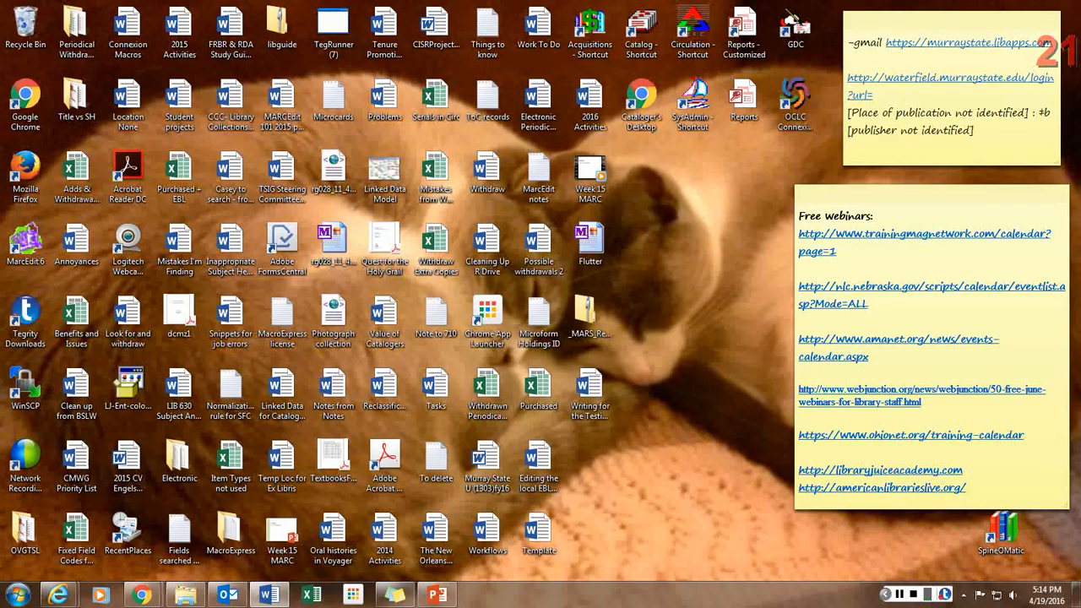